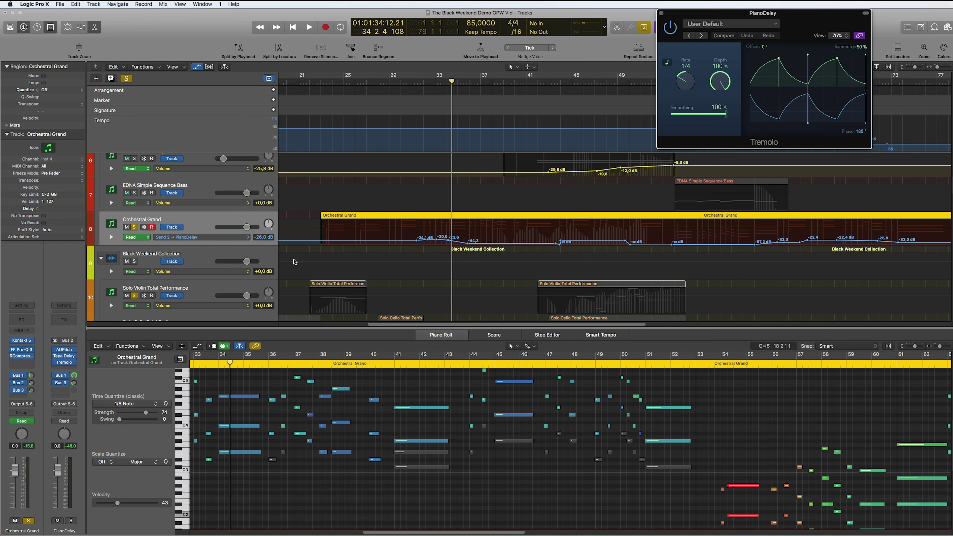
Step: Show the Orchestral Grand track's PianoDelay send automation over its full length in a wider timeline view
key(super+Up)
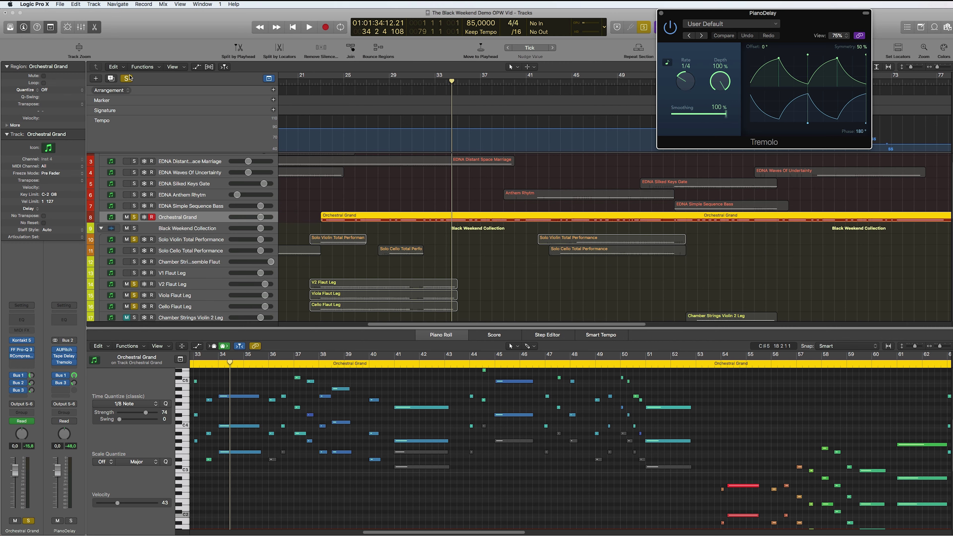
key(a)
key(super+Left)
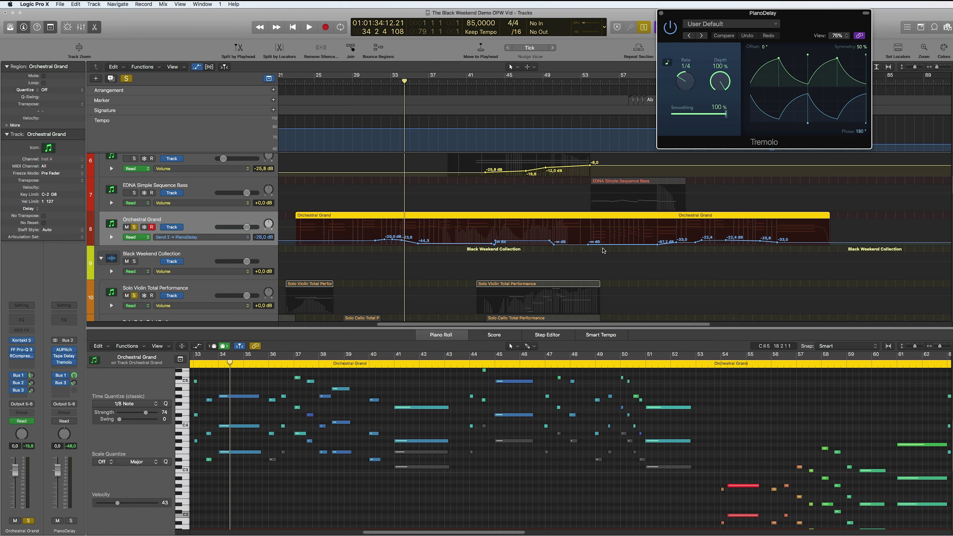
scroll(604, 251, right, 5)
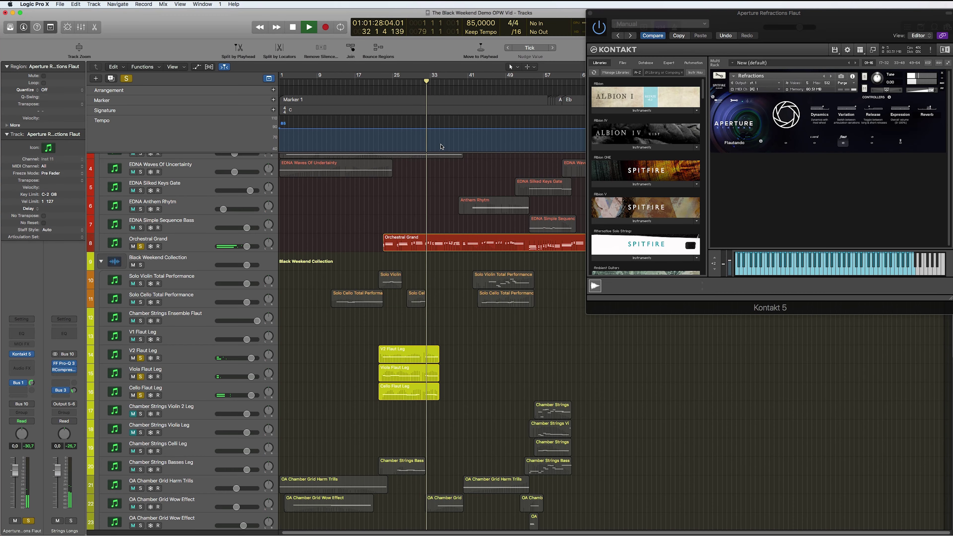
Step: Solo the first Aperture Ensemble Trem track and the Pinhole Ensemble Trem track during playback
scroll(518, 293, down, 5)
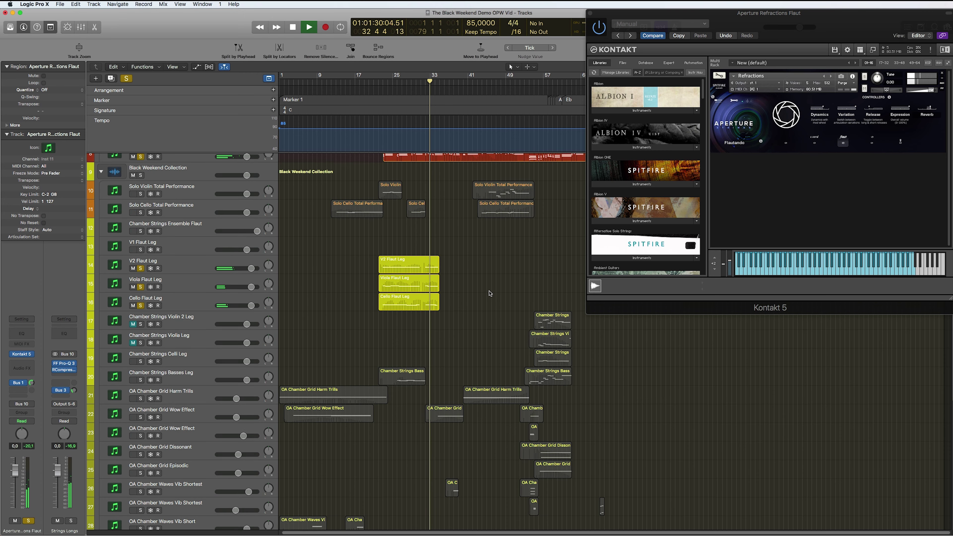
scroll(469, 297, down, 2)
scroll(422, 304, down, 2)
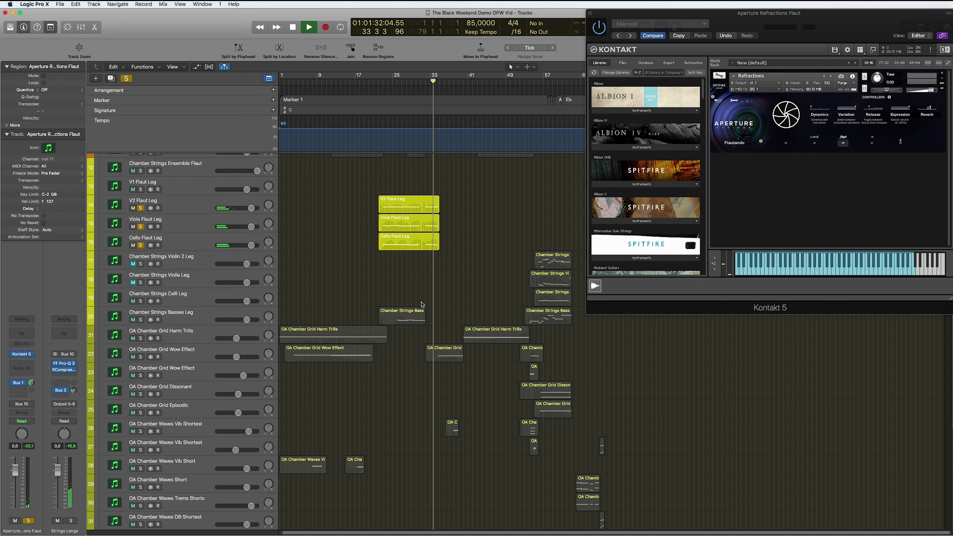
scroll(422, 304, down, 12)
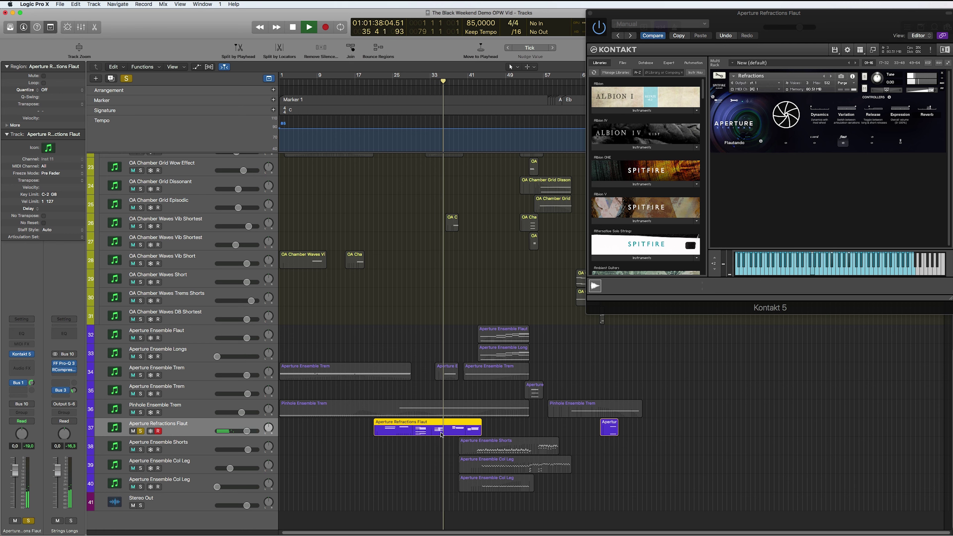
click(140, 375)
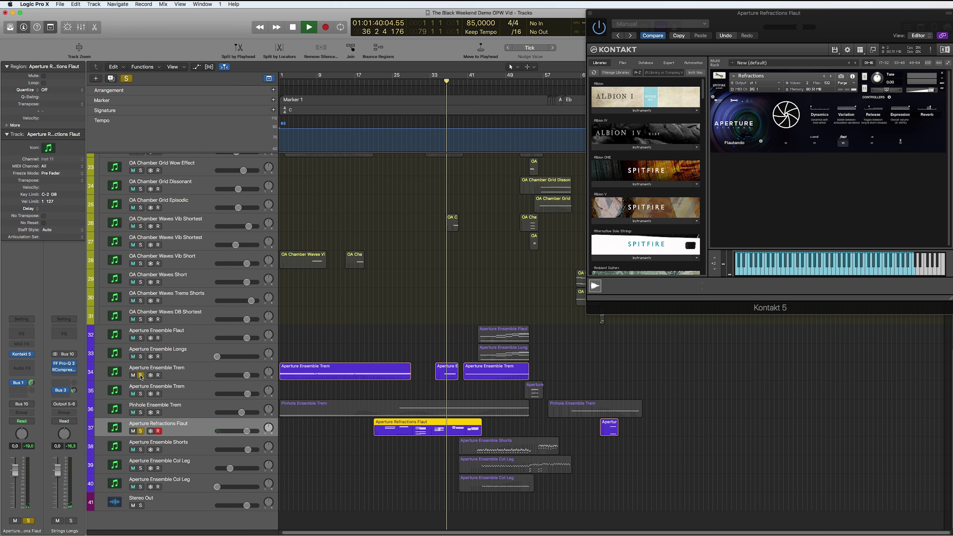
click(141, 413)
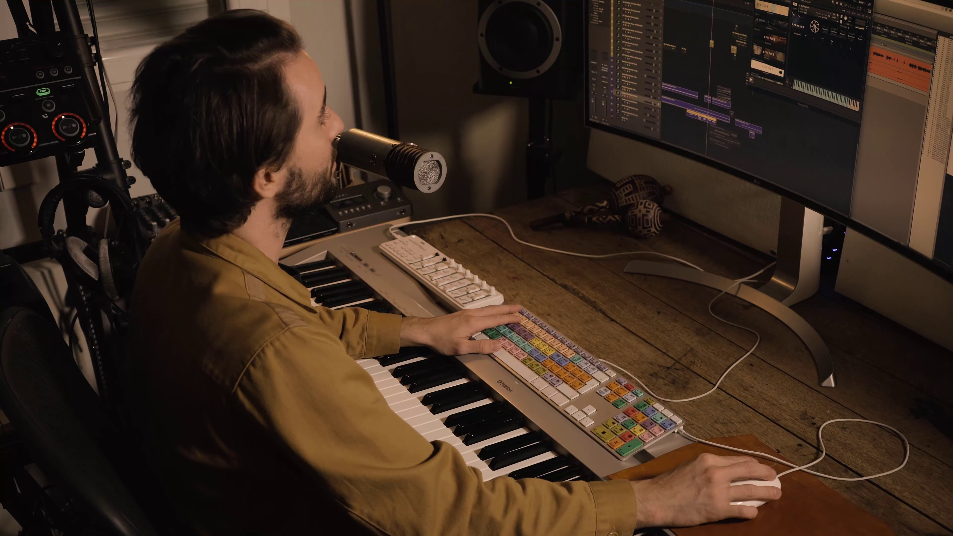
Step: Add the OA Chamber Grid Harm Trills track to the soloed tracks while playback continues
scroll(698, 94, up, 3)
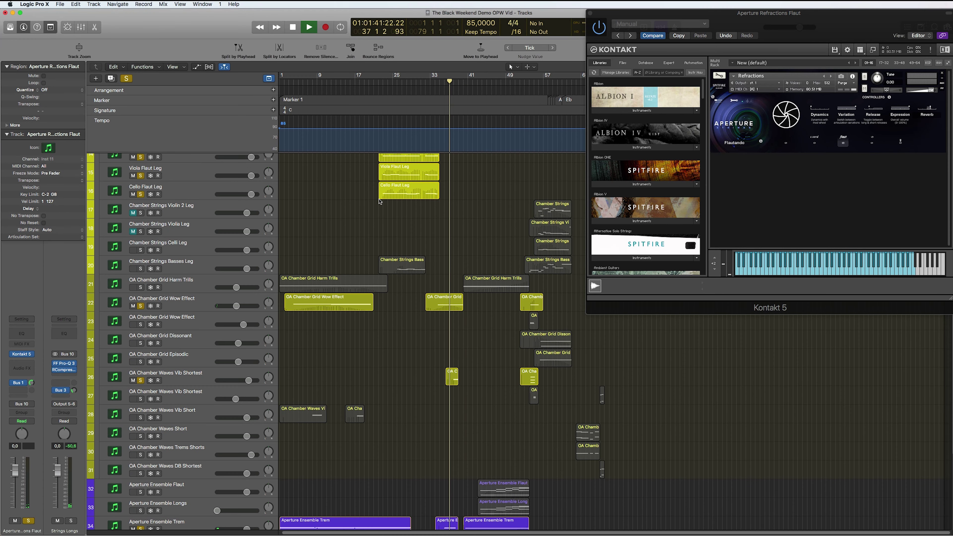
scroll(376, 200, up, 5)
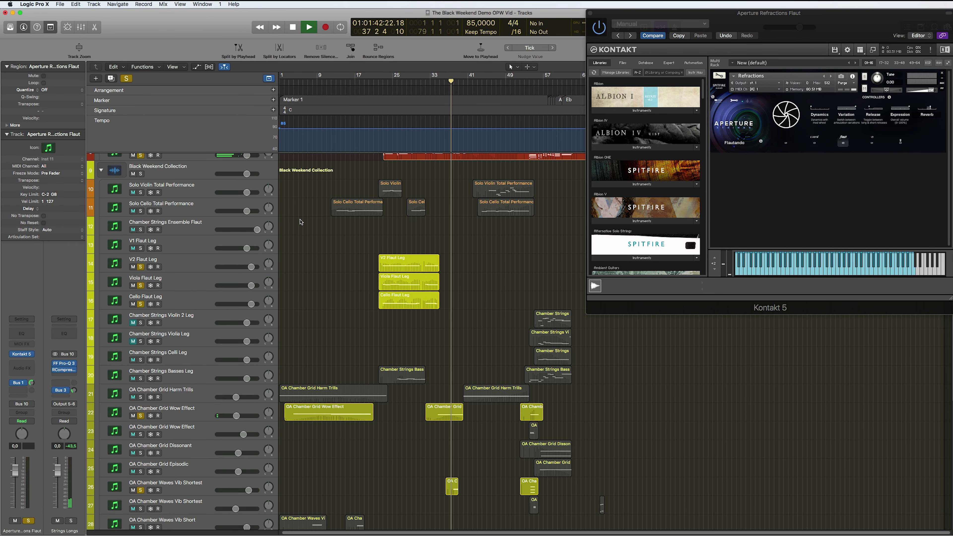
scroll(300, 221, up, 3)
scroll(297, 237, down, 8)
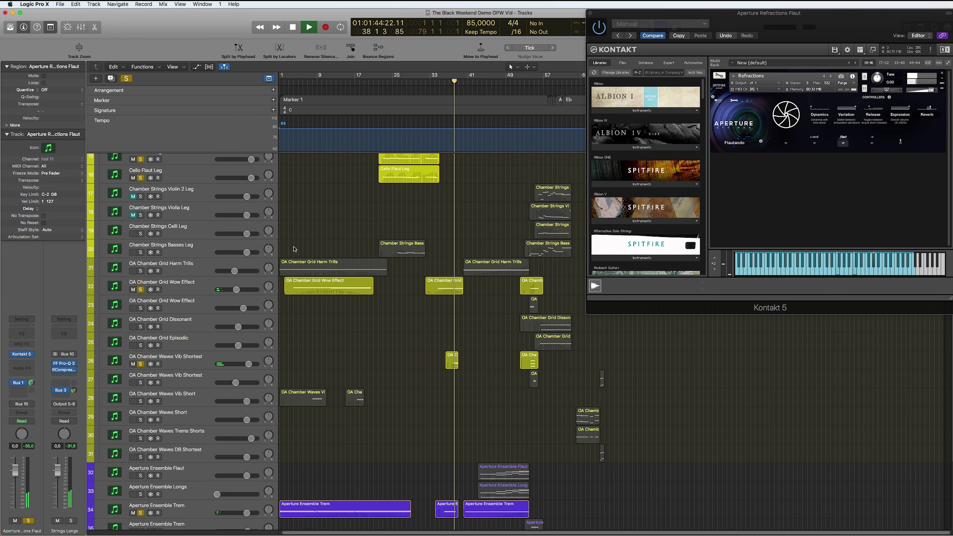
scroll(275, 297, down, 5)
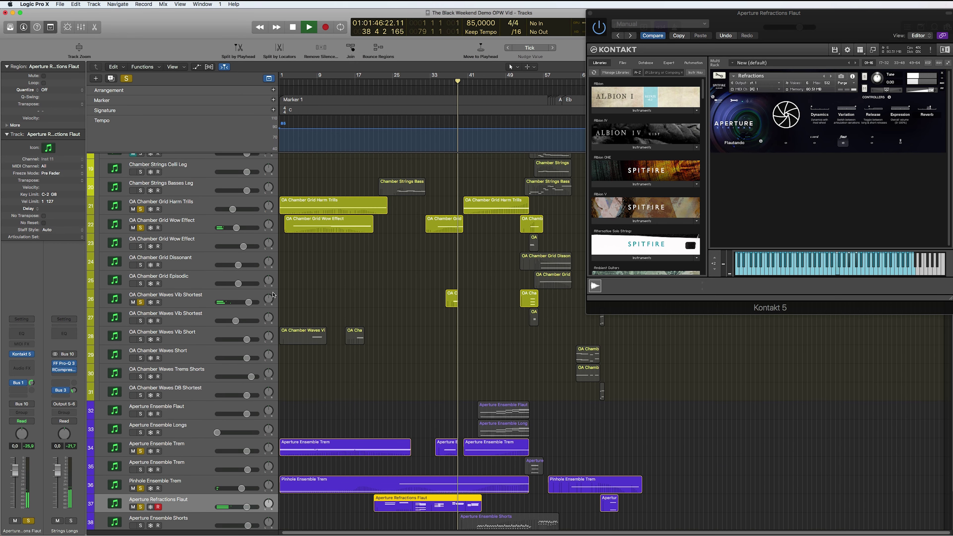
Step: Select the Pinhole Ensemble Trem track with its regions and examine its Kontakt instrument and Bus 1 send
click(224, 451)
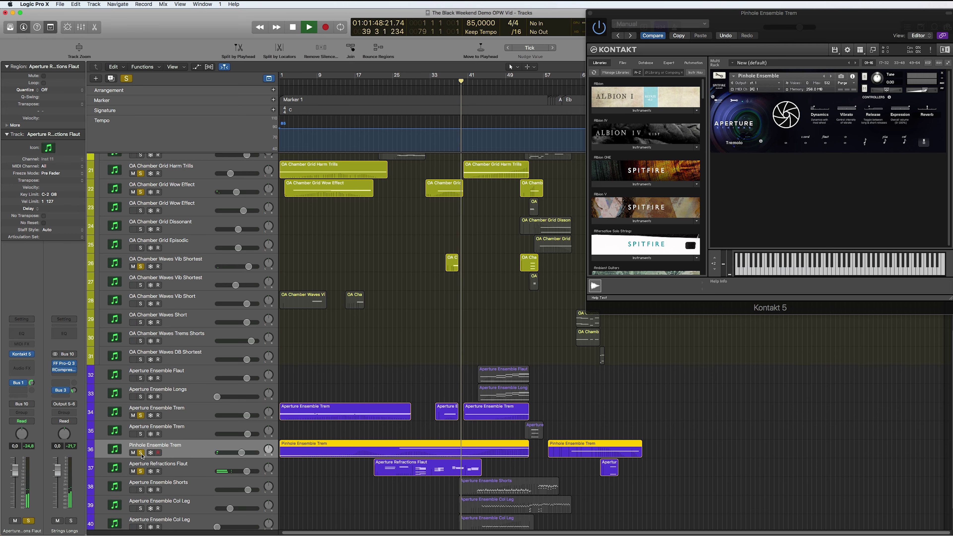
click(334, 447)
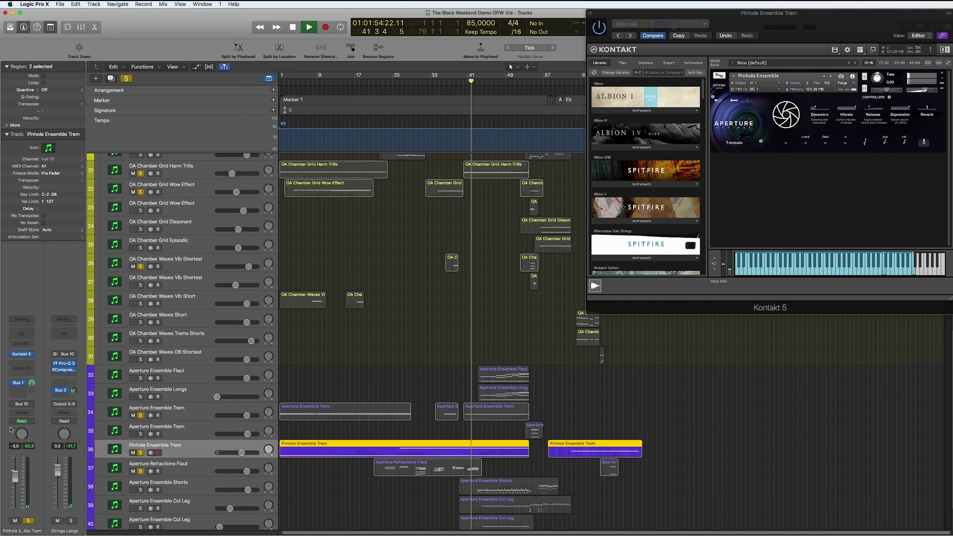
mouse_move(24, 385)
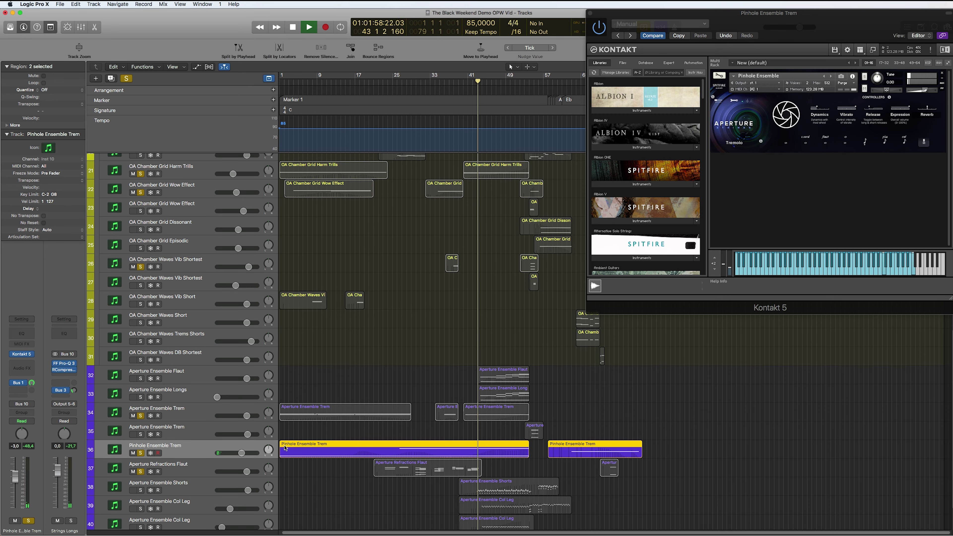
Step: Stop playback, clear all track solos and play the full arrangement
scroll(253, 257, up, 10)
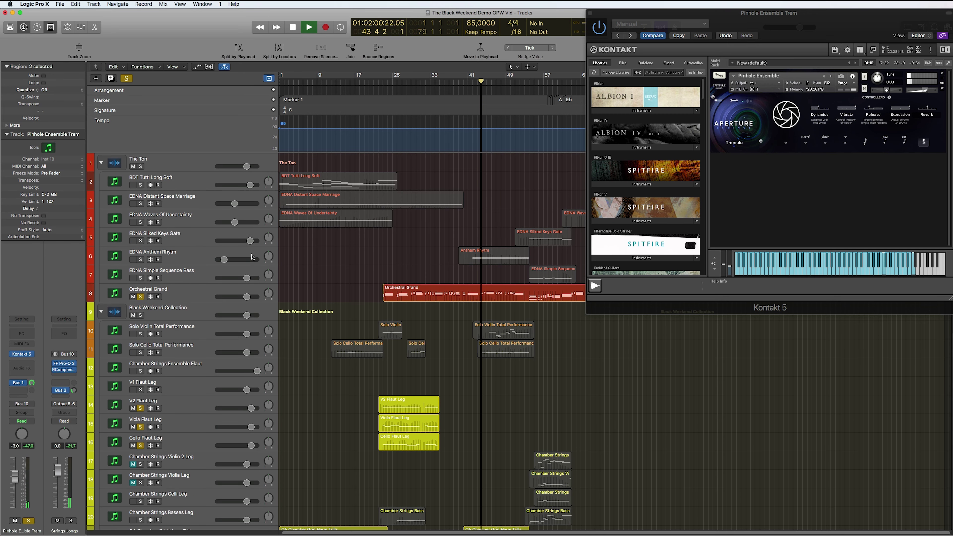
key(space)
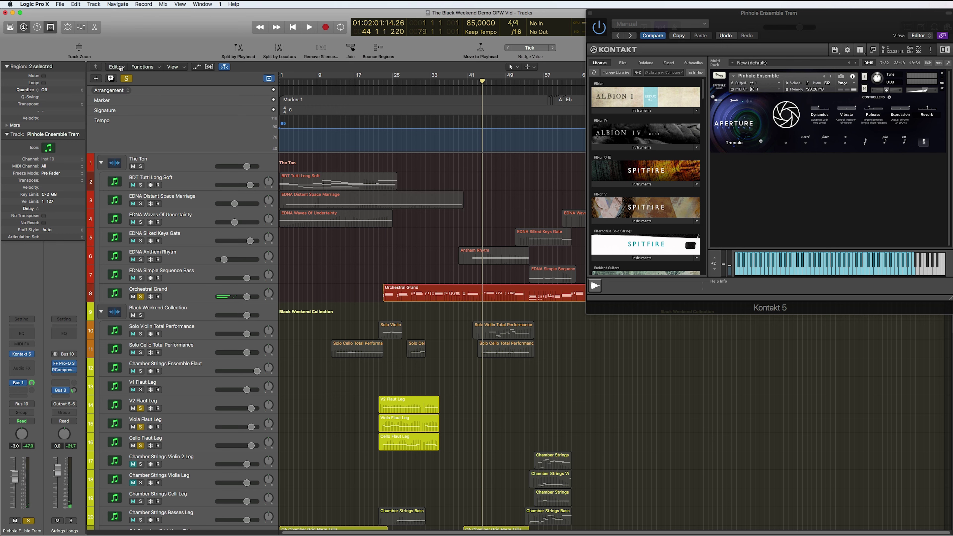
click(124, 79)
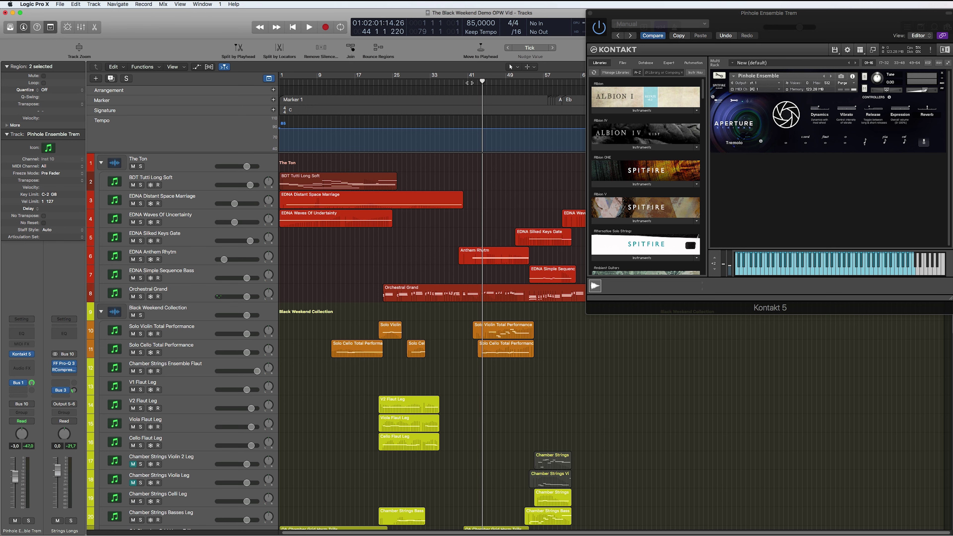
key(space)
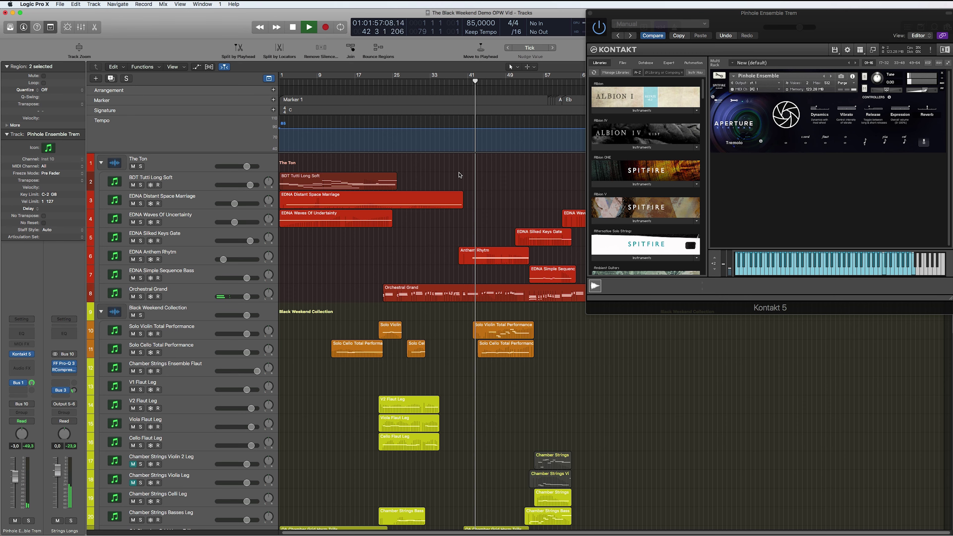
Step: Solo the Aperture Ensemble Shorts track and show its region's notes enlarged in the Piano Roll
scroll(460, 175, down, 15)
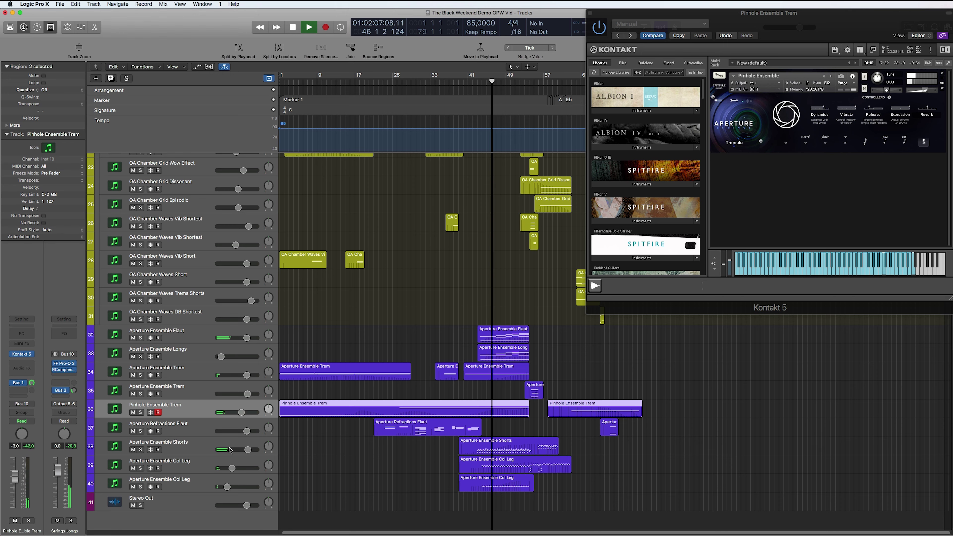
click(169, 447)
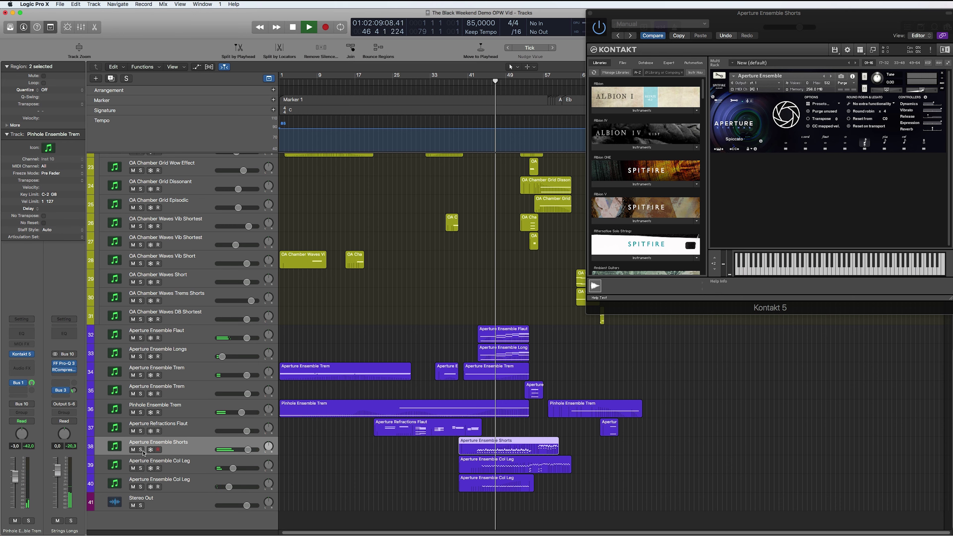
click(141, 450)
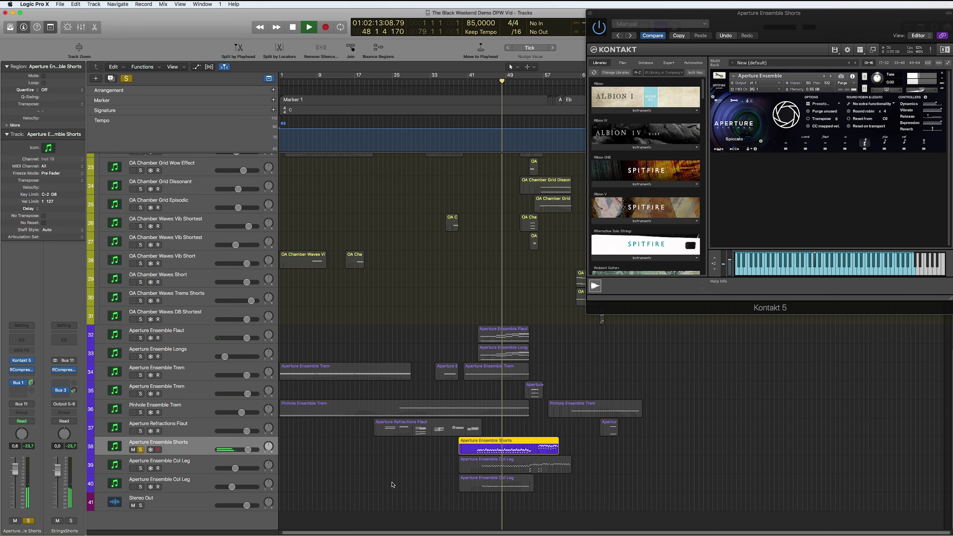
double_click(512, 451)
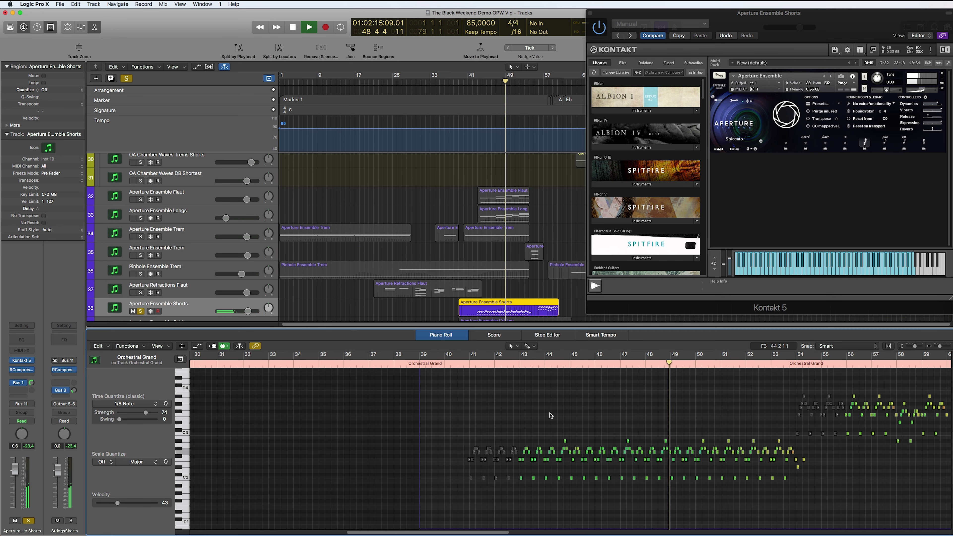
ctrl+alt+click(558, 414)
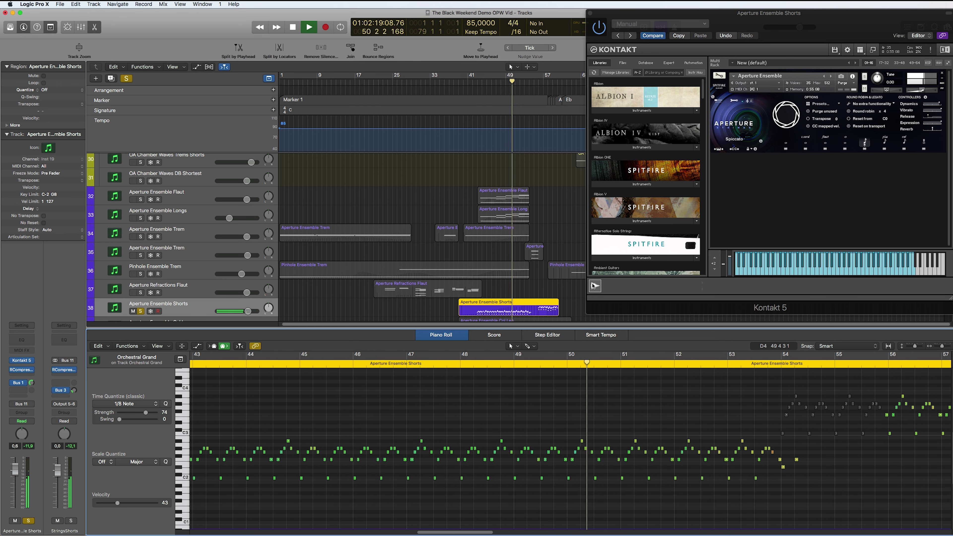
Step: Solo both Aperture Ensemble Col Leg tracks as well and show the first one's notes in the Piano Roll
scroll(142, 261, down, 4)
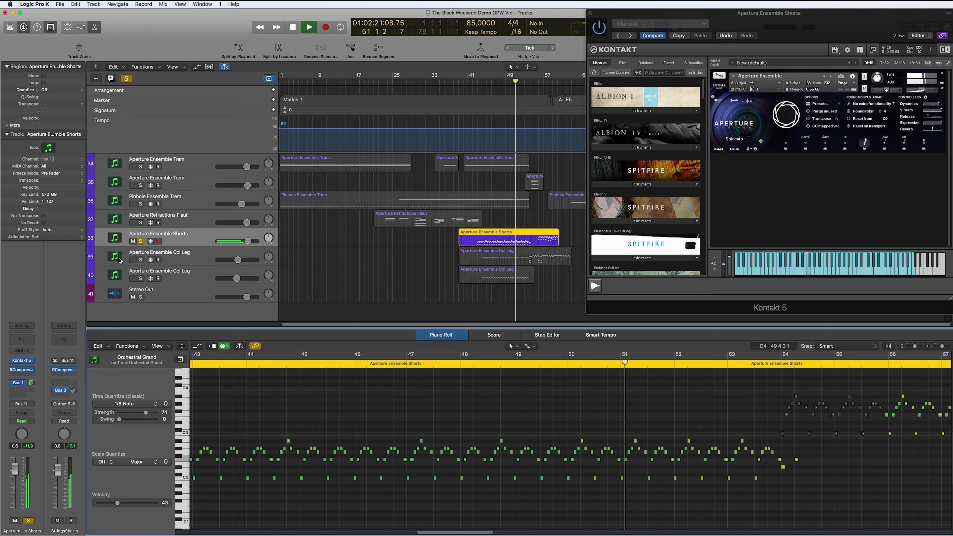
click(141, 260)
click(140, 278)
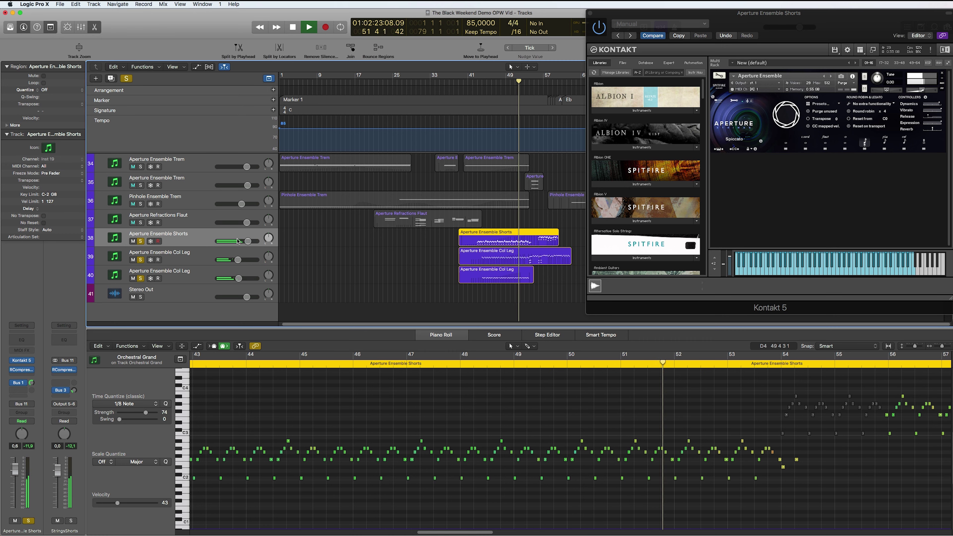
click(185, 256)
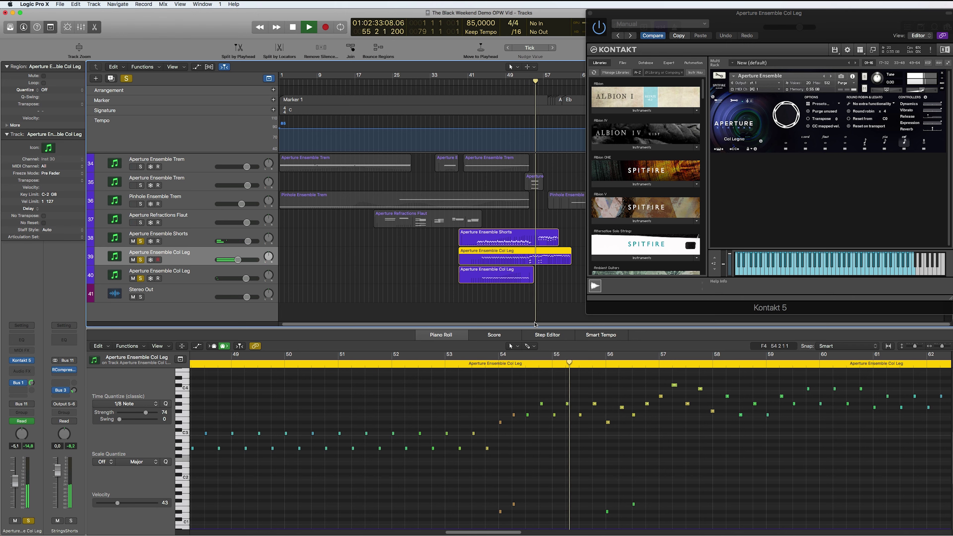
Step: Select the Aperture Ensemble Shorts track again and play the soloed short strings from about bar 42
key(Up)
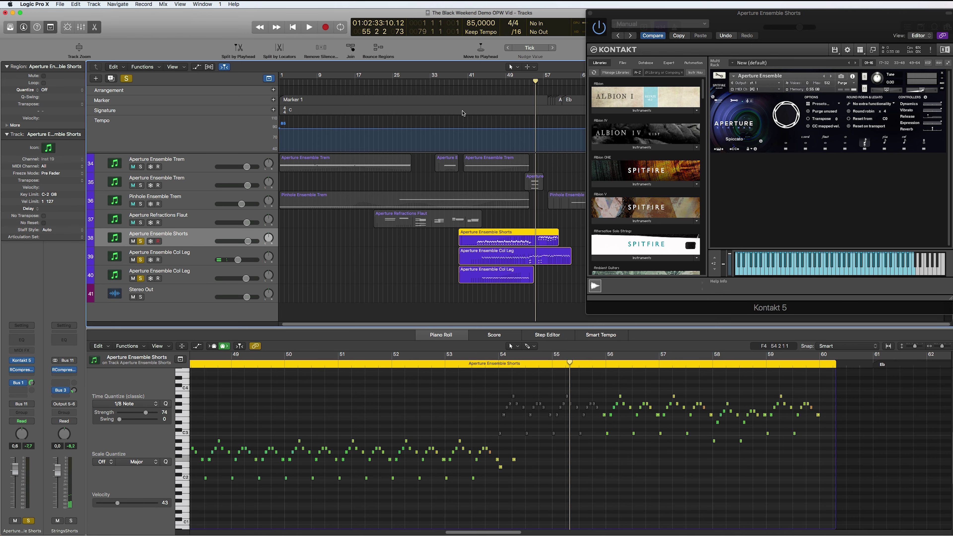
click(474, 82)
key(space)
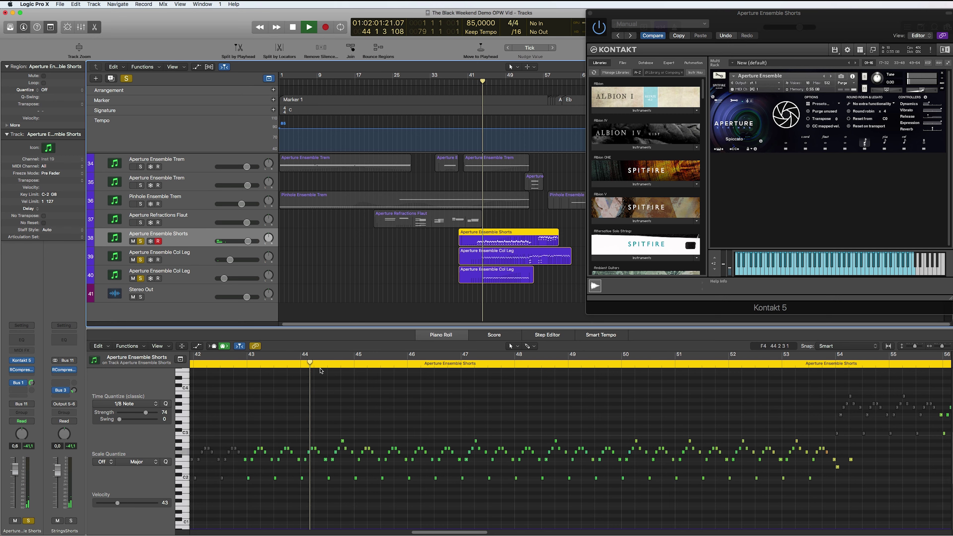
Step: Close the Piano Roll, then solo and play only the Aperture Ensemble Flaut and Aperture Ensemble Longs tracks
key(e)
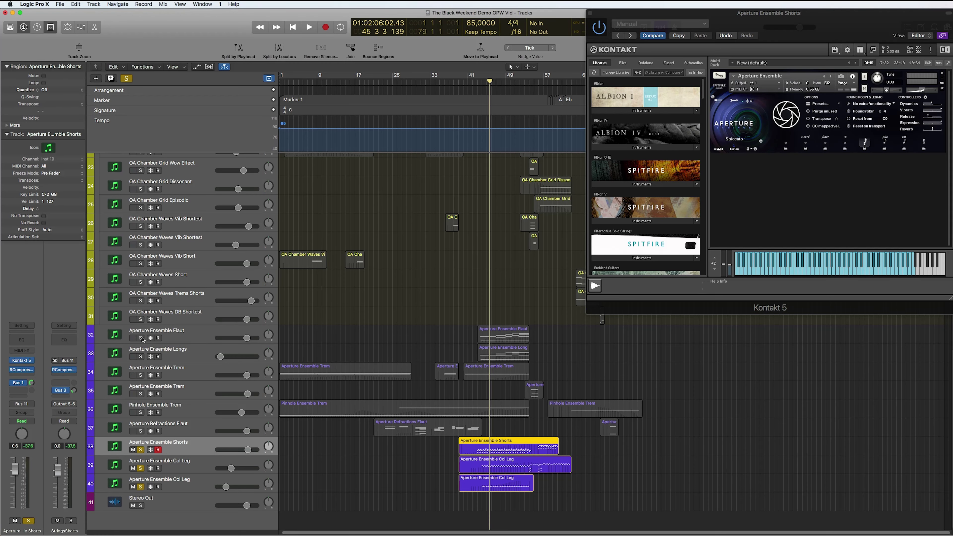
drag(142, 338, 148, 354)
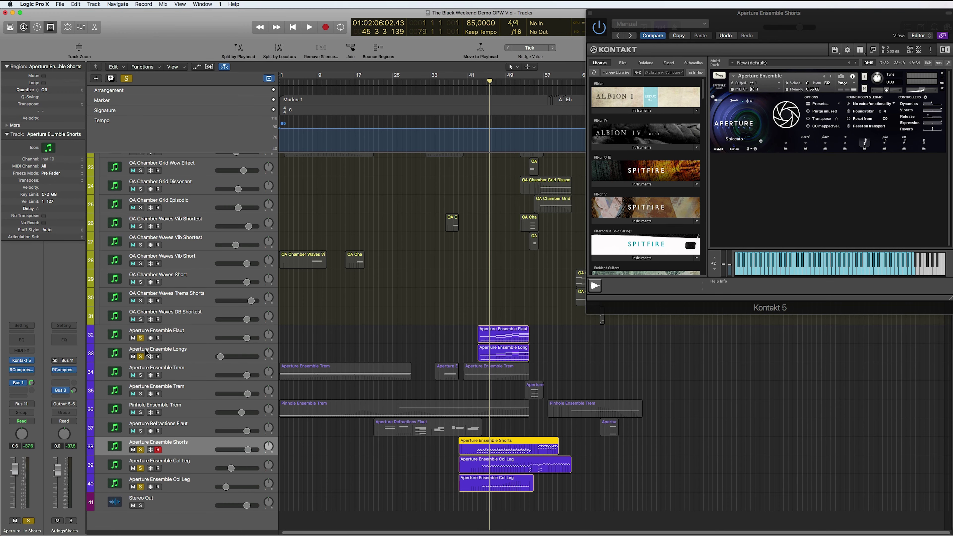
click(187, 340)
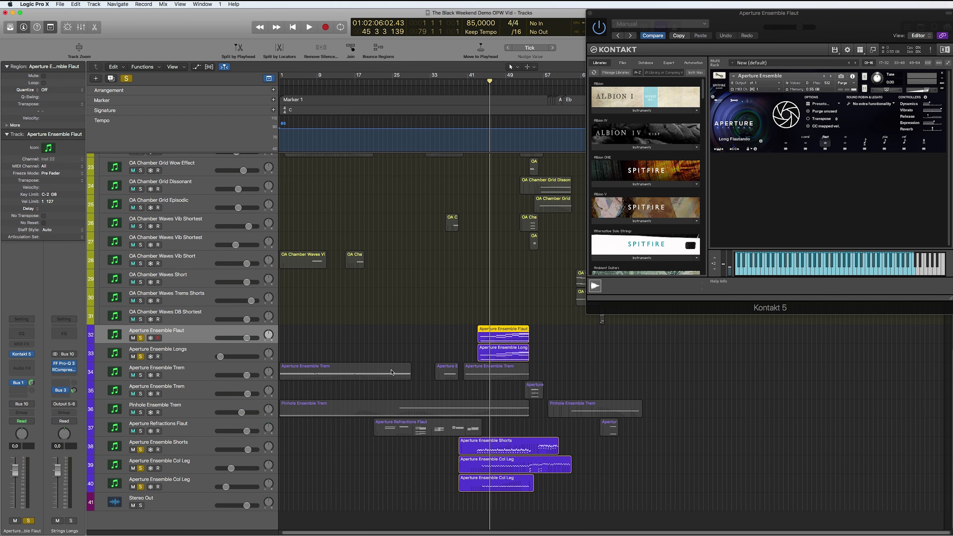
shift+click(185, 351)
key(space)
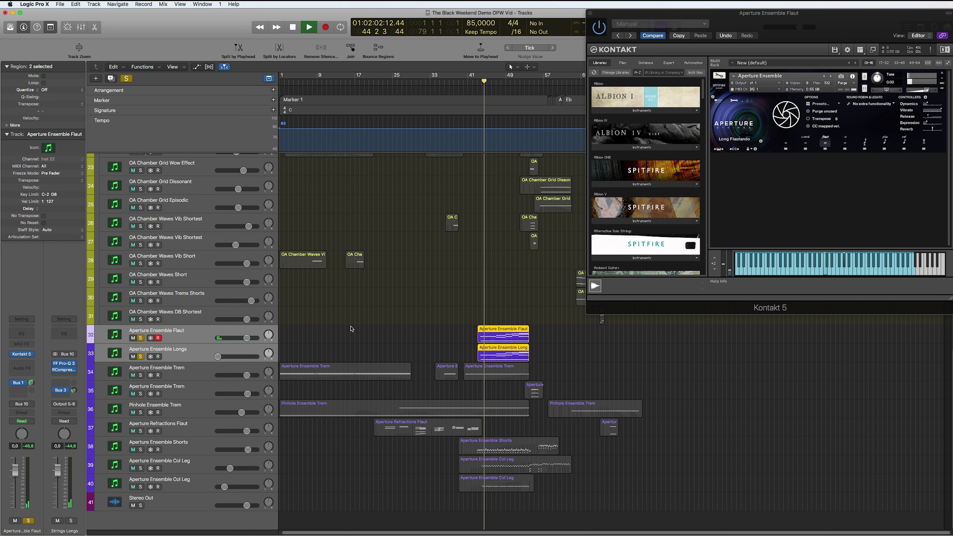
Step: Select the Aperture Ensemble Longs track and display its volume automation
scroll(484, 320, up, 5)
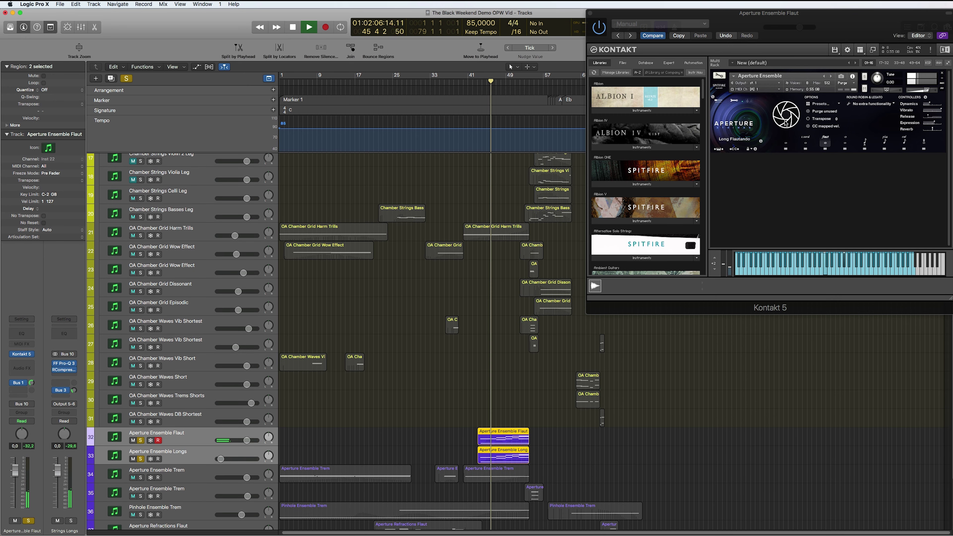
click(184, 458)
key(a)
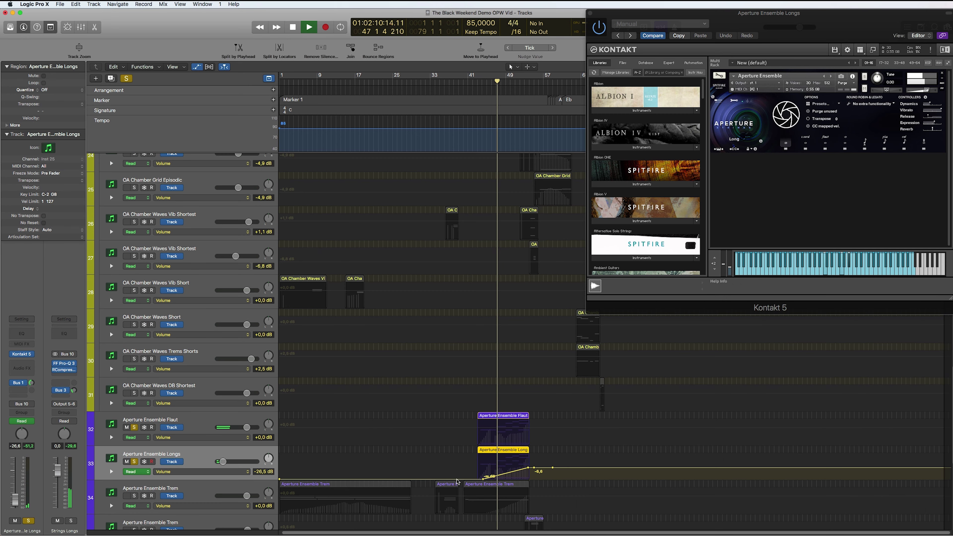
Step: Hide the track automation, then add OA Chamber Grid Harm Trills to the soloed tracks and play from about bar 49
key(a)
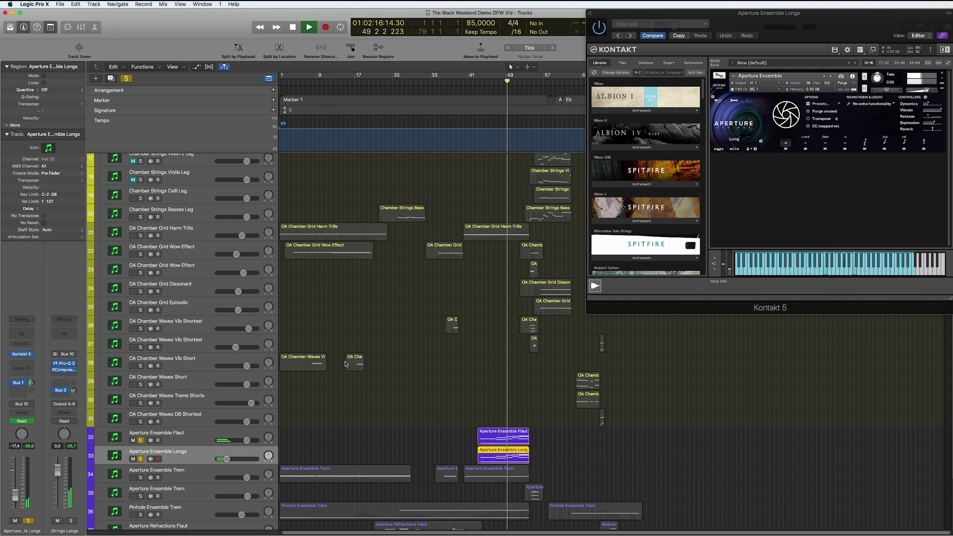
click(140, 236)
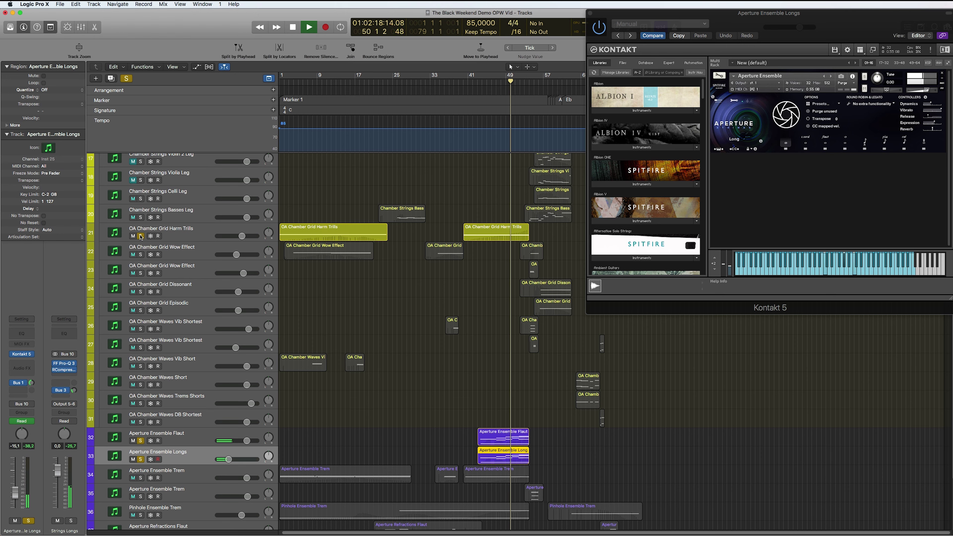
click(196, 236)
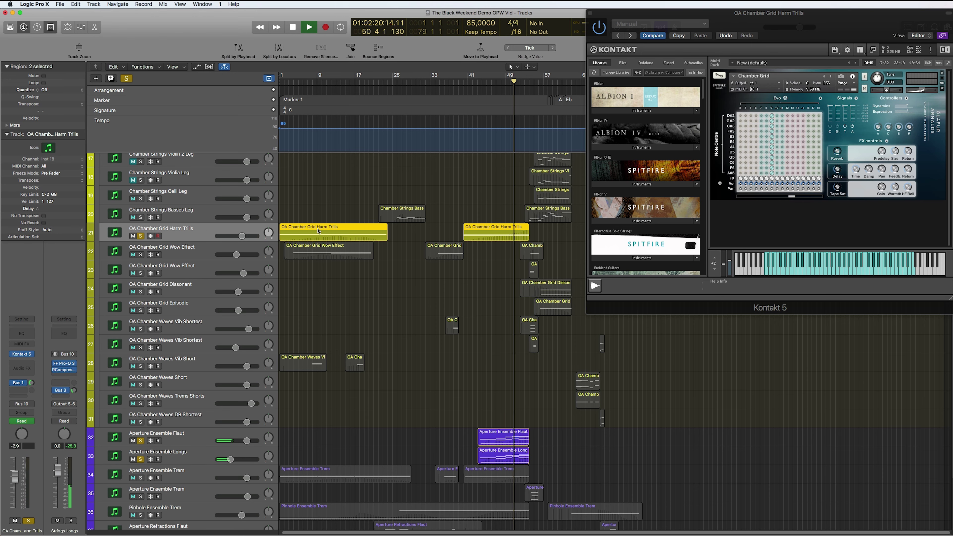
click(510, 83)
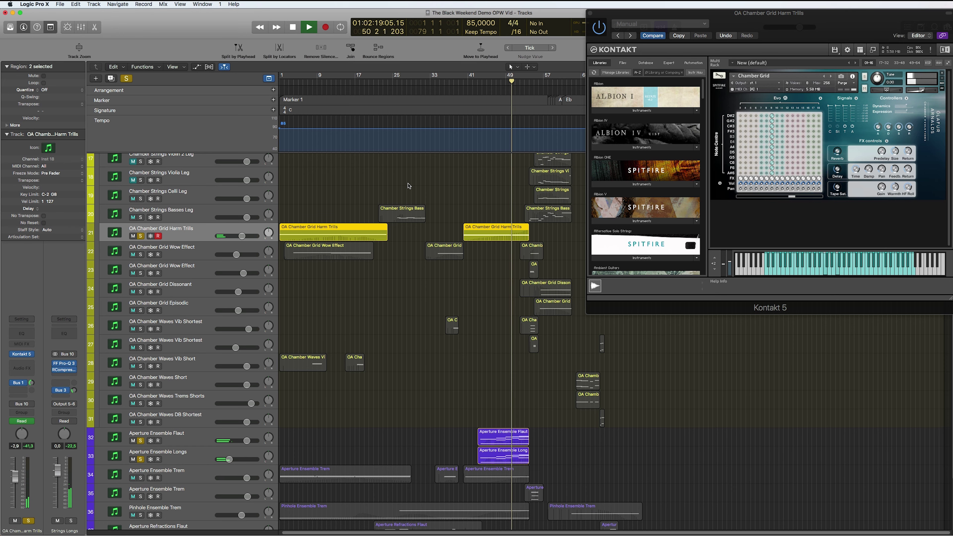
Step: Solo the Solo Violin and Solo Cello Total Performance tracks as well and play from about bar 45
scroll(416, 293, up, 5)
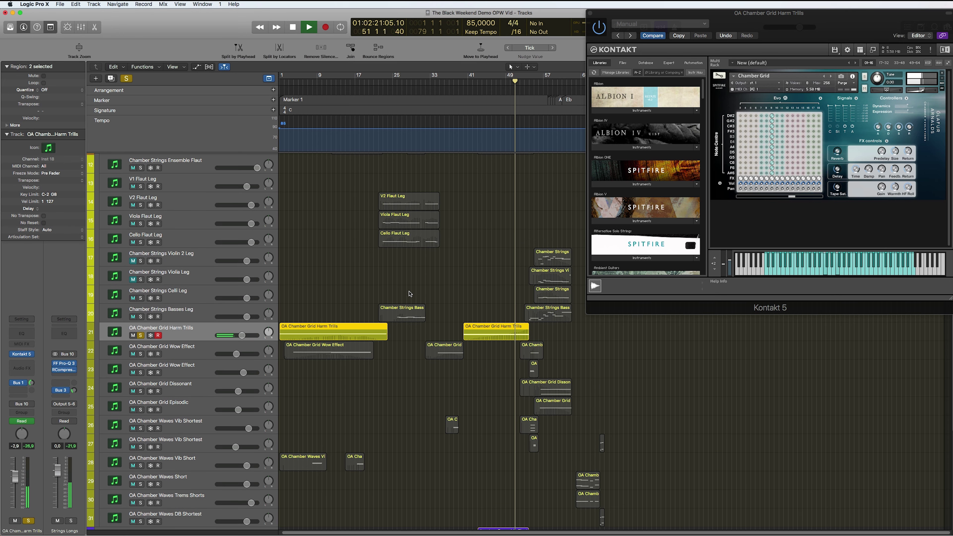
scroll(475, 366, up, 5)
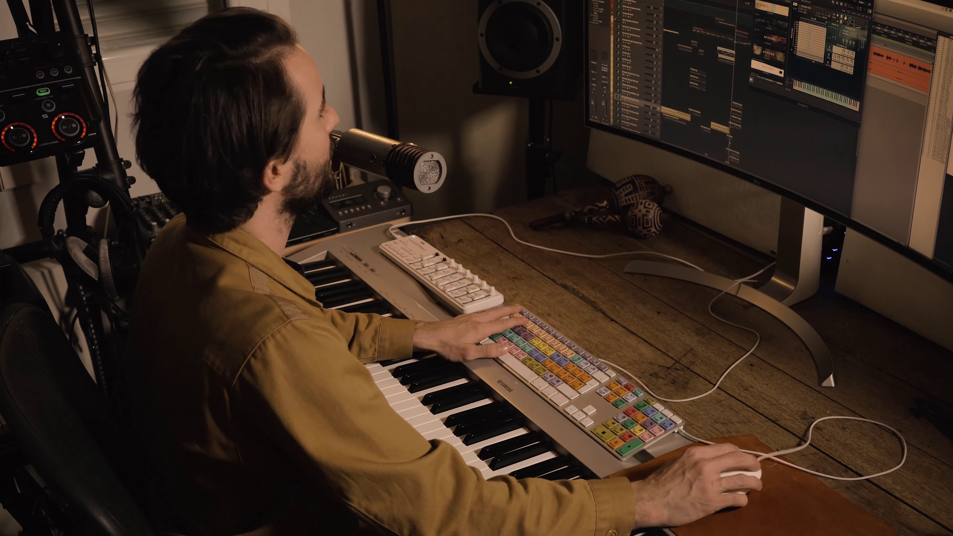
click(141, 257)
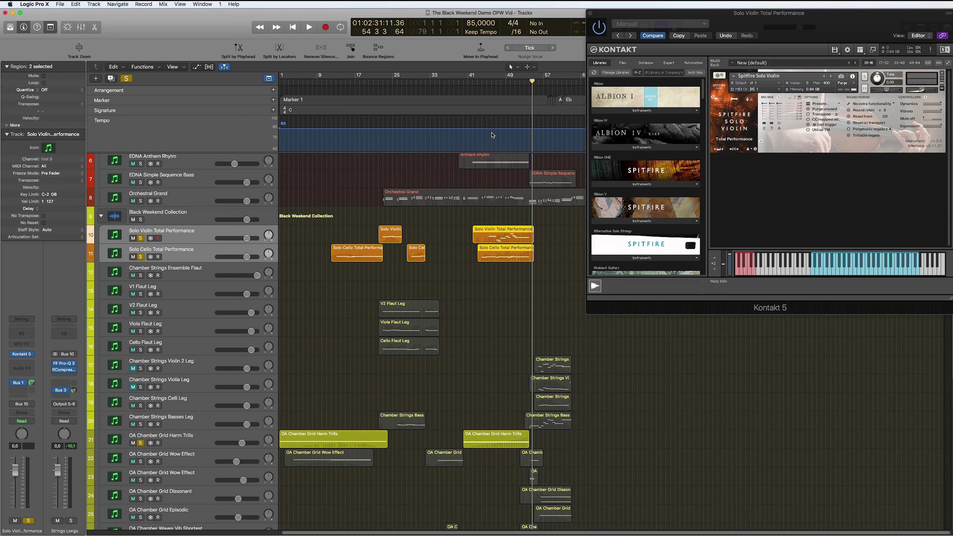
key(space)
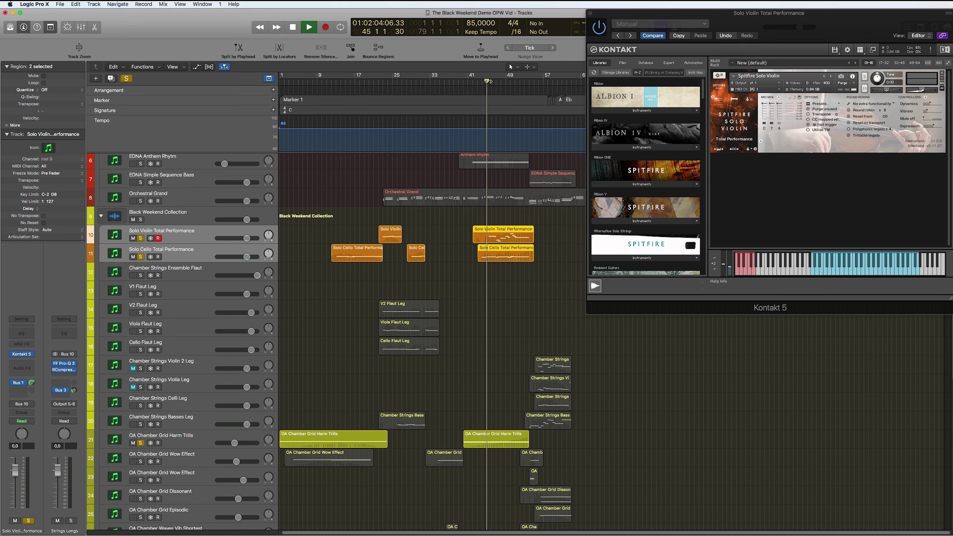
Step: Unsolo OA Chamber Grid Harm Trills, Aperture Ensemble Flaut and Aperture Ensemble Longs to hear only the solo violin and cello
click(141, 443)
scroll(150, 413, down, 15)
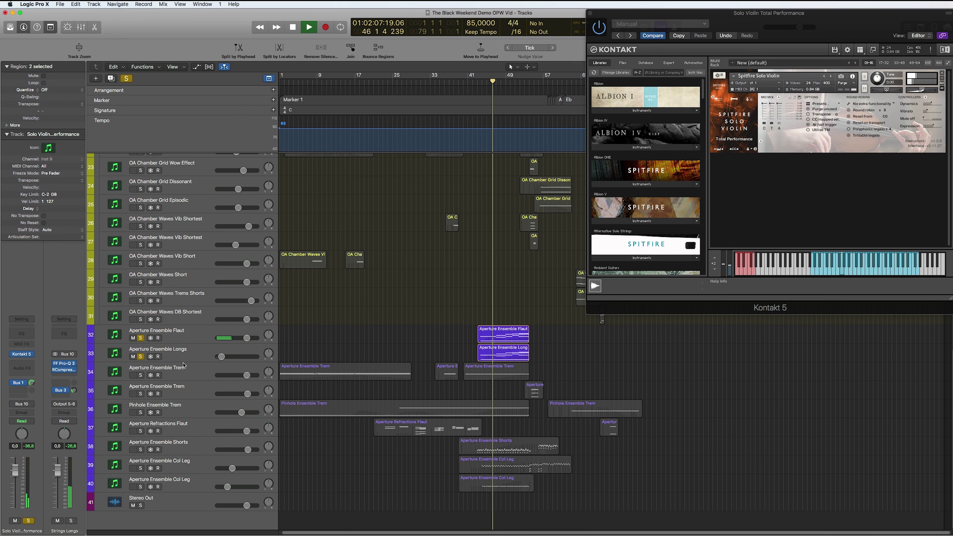
click(141, 338)
click(140, 357)
scroll(434, 369, up, 10)
scroll(434, 369, up, 2)
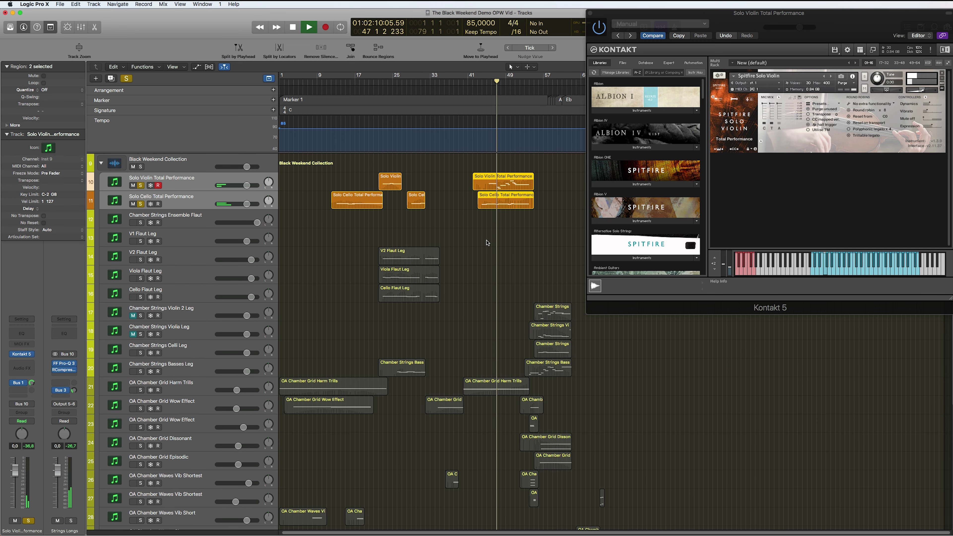
Step: Open the Piano Roll, stop playback and show the notes of the Solo Violin Total Performance region near bar 44
key(p)
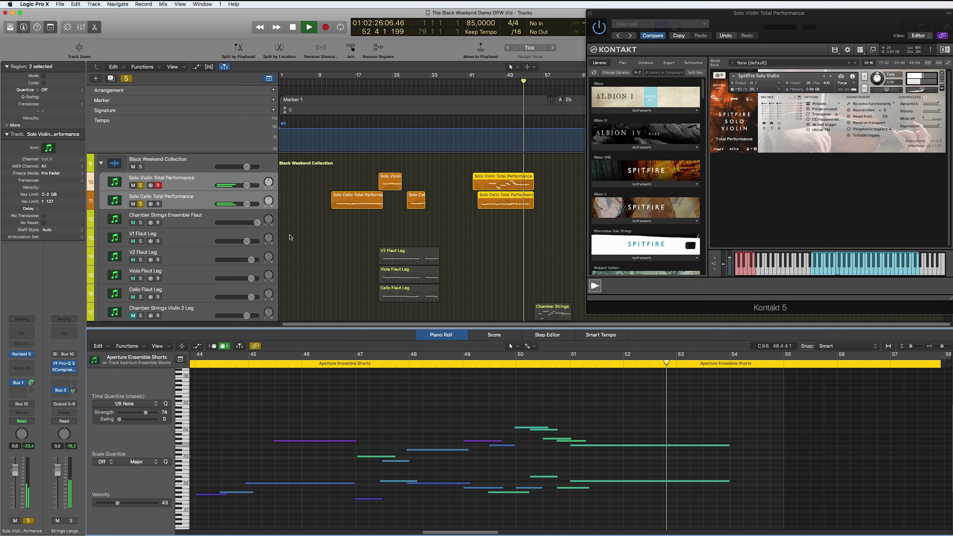
click(464, 228)
key(space)
click(496, 183)
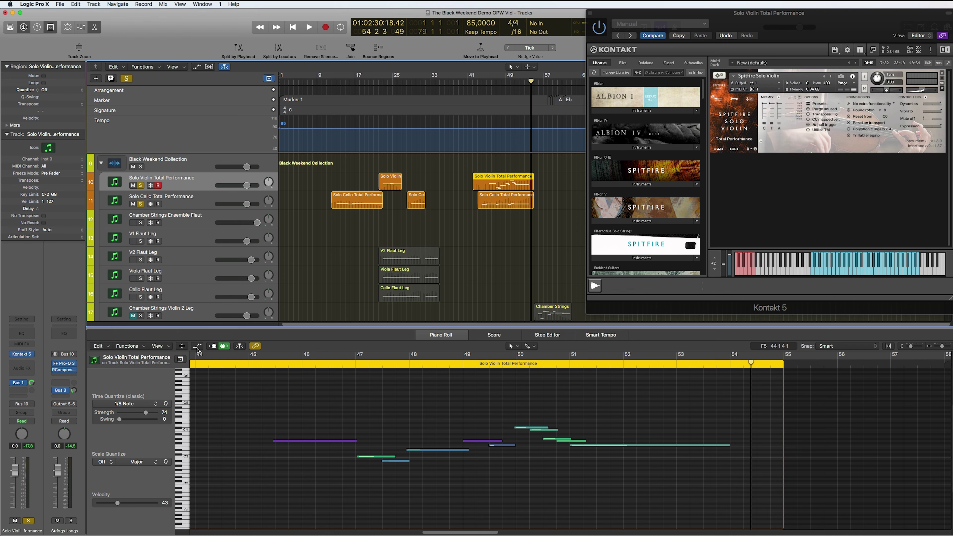
Step: Display the solo violin region's Ctrl 21 automation, examine its curve and close the Piano Roll
click(197, 346)
click(659, 494)
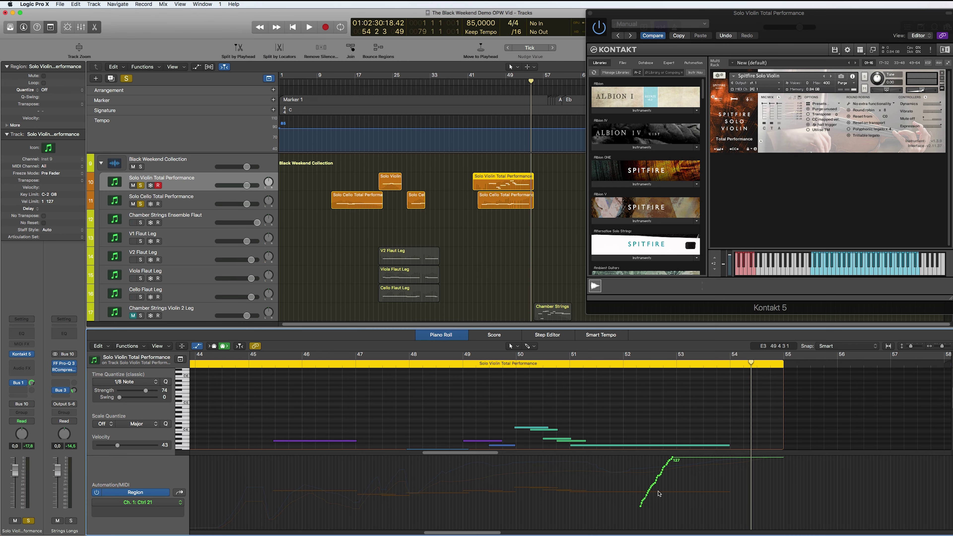
drag(648, 498, 291, 534)
drag(625, 520, 625, 528)
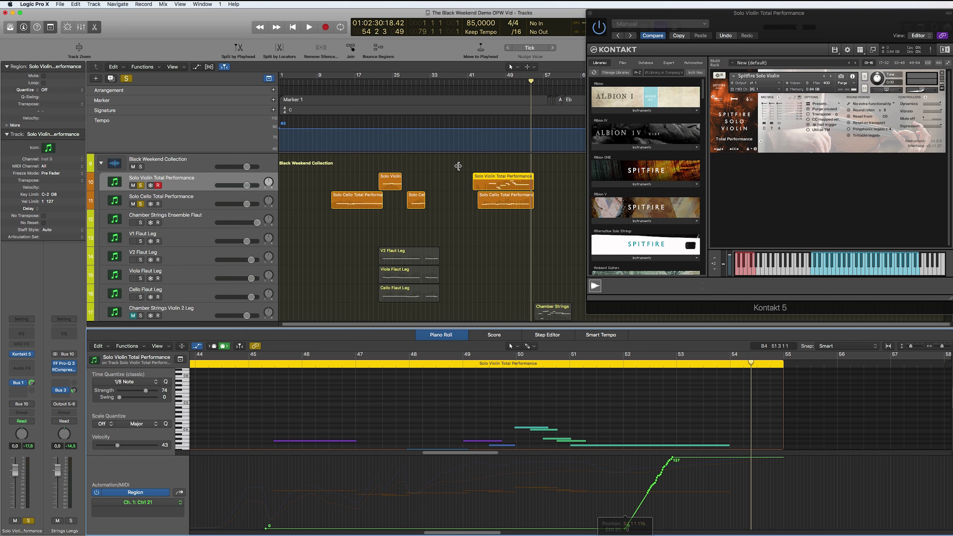
click(528, 334)
key(e)
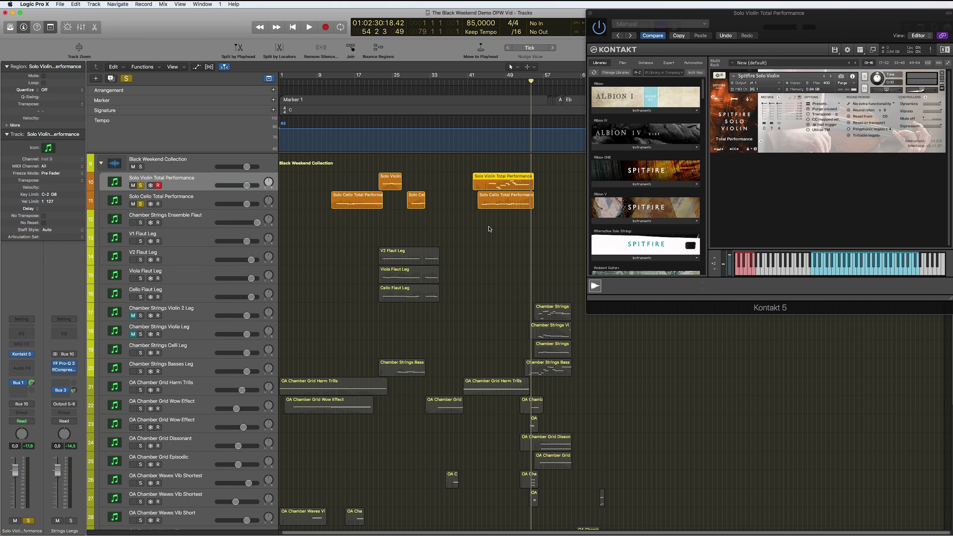
Step: Solo EDNA Anthem Rhythm together with Aperture Ensemble Shorts and listen to both playing
scroll(503, 264, up, 5)
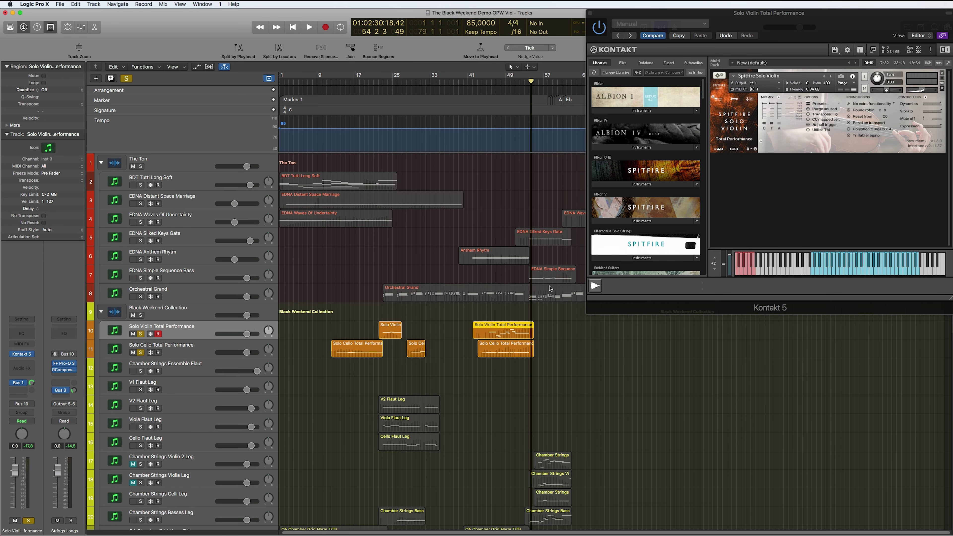
click(176, 260)
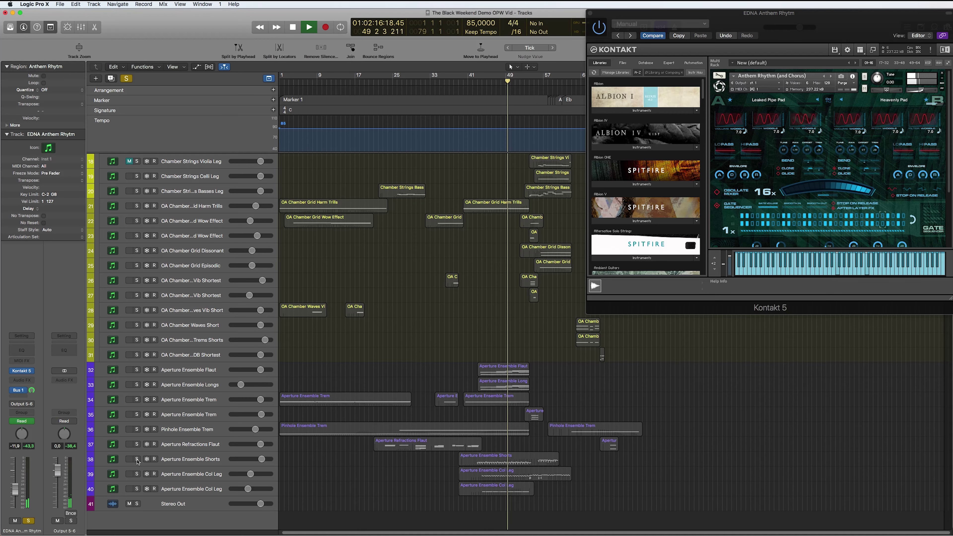
click(137, 460)
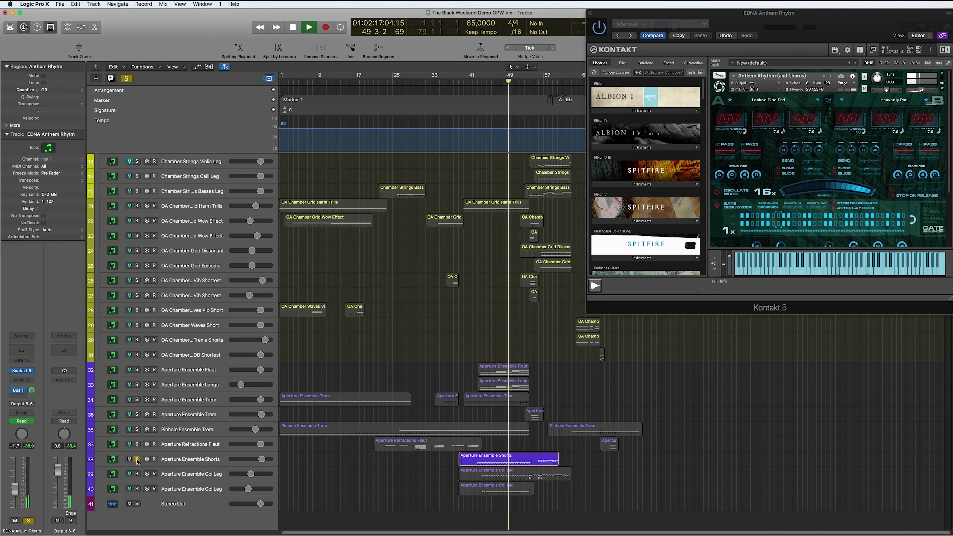
scroll(450, 335, up, 10)
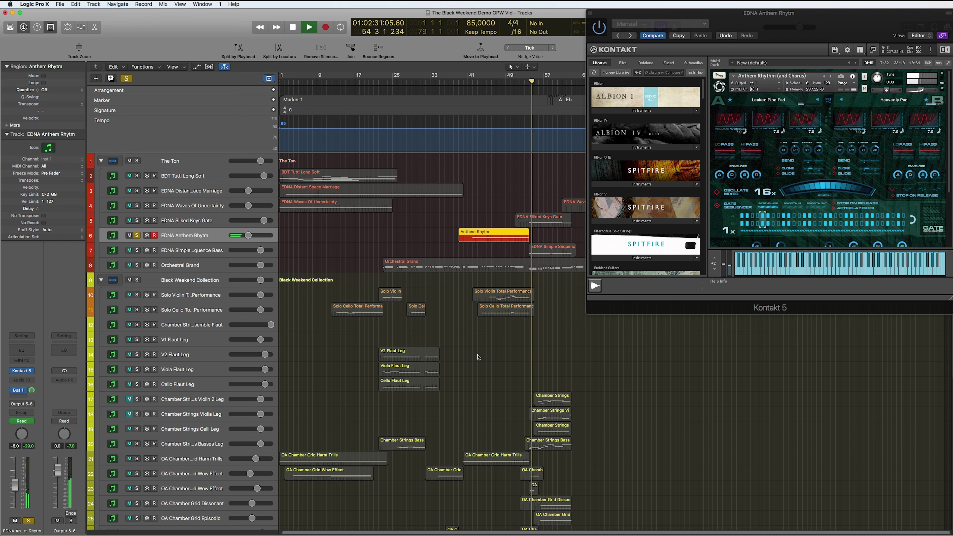
Step: Unsolo EDNA Anthem Rhythm, then solo the Orchestral Grand track and play it with the short strings
key(space)
click(138, 236)
click(192, 269)
key(s)
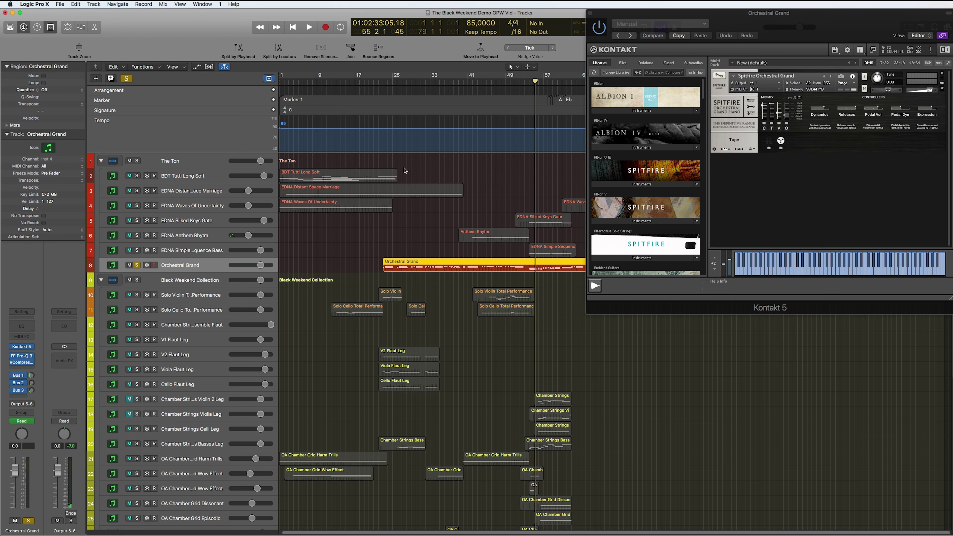
key(space)
Step: Solo the Solo Violin and Solo Cello Total Performance tracks alongside the Orchestral Grand and unsolo Aperture Ensemble Shorts
click(137, 295)
click(138, 310)
scroll(172, 336, down, 6)
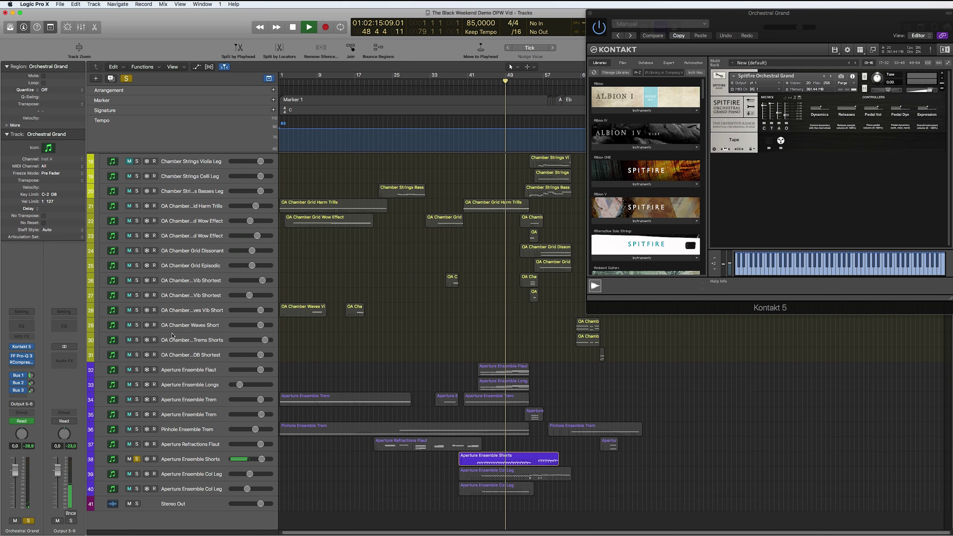
click(136, 460)
scroll(433, 389, up, 6)
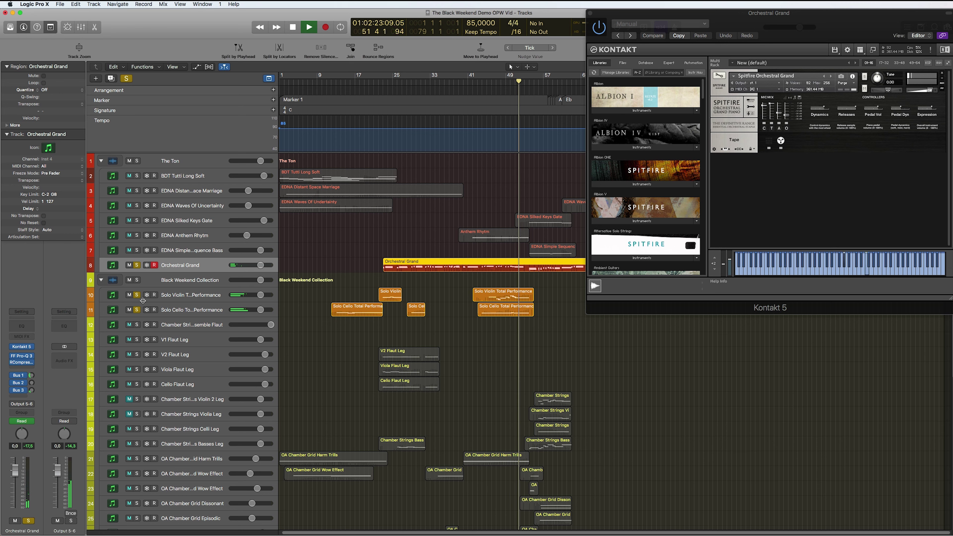
Step: Clear all solos, then solo EDNA Simple Sequence Bass and play it from about bar 53
alt+click(133, 266)
key(space)
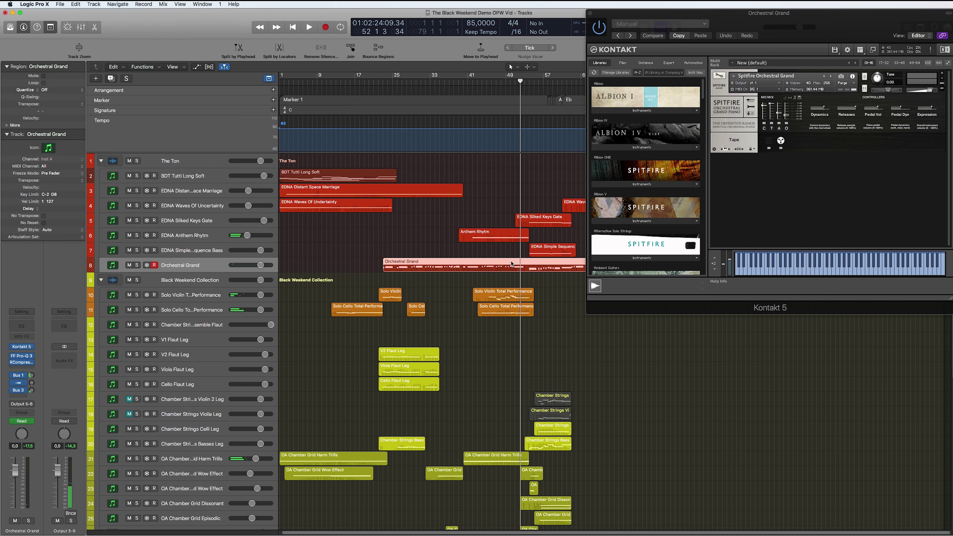
key(Up)
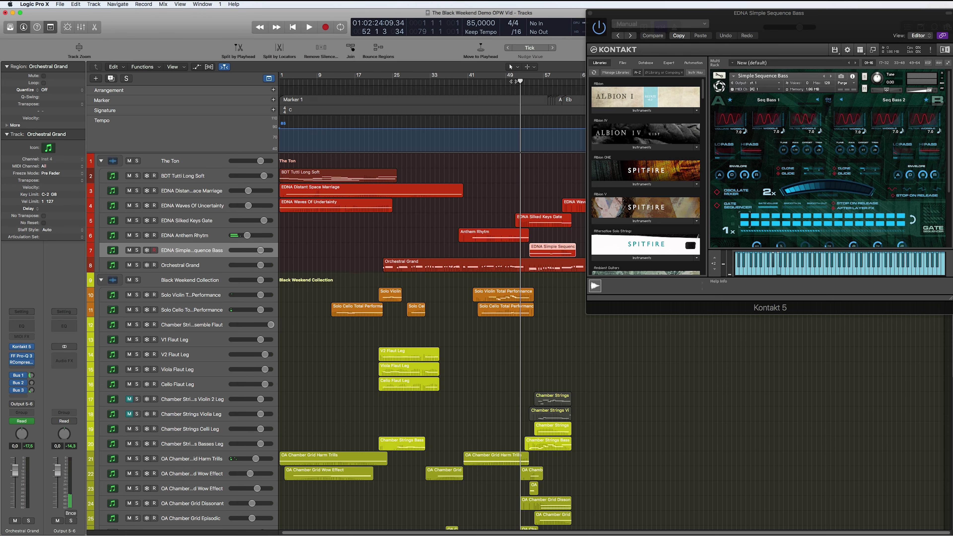
click(138, 250)
drag(520, 79, 529, 79)
key(space)
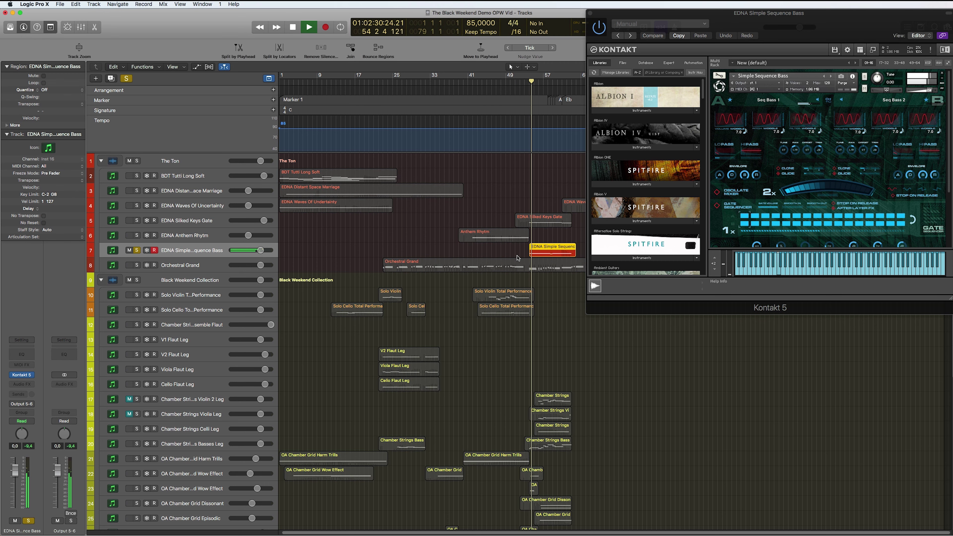
Step: Add Chamber Strings Basses Leg, Orchestral Grand and Chamber Strings Celli Leg to the solo and play from about bar 57
scroll(511, 263, down, 2)
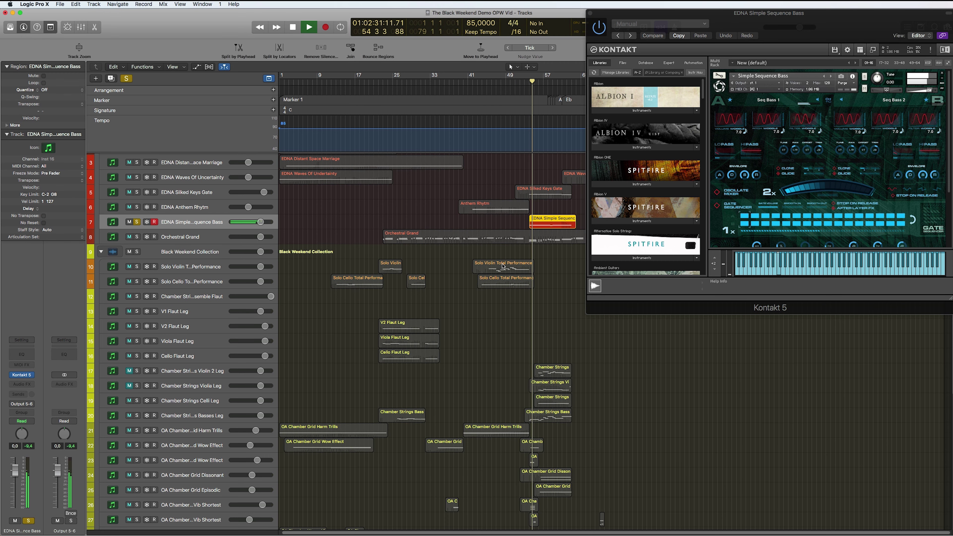
click(137, 416)
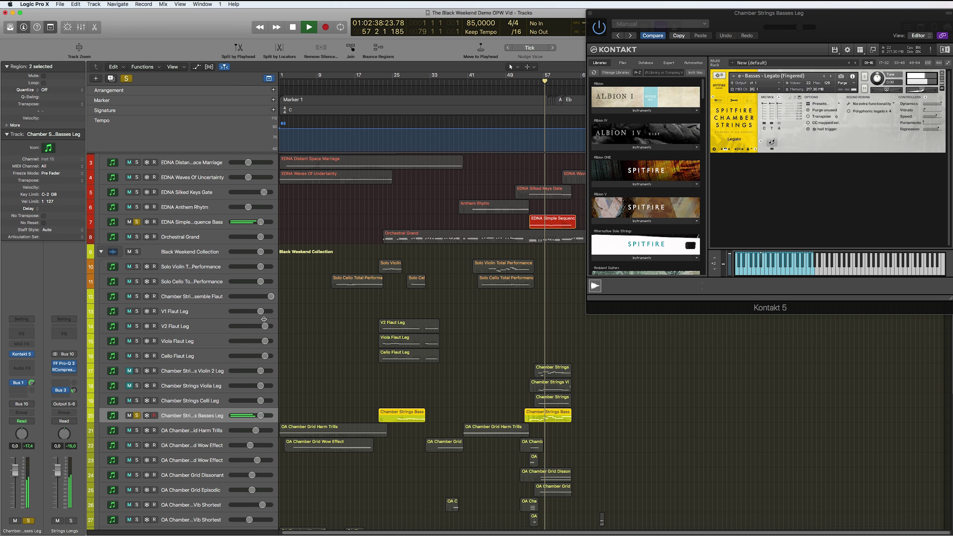
click(137, 238)
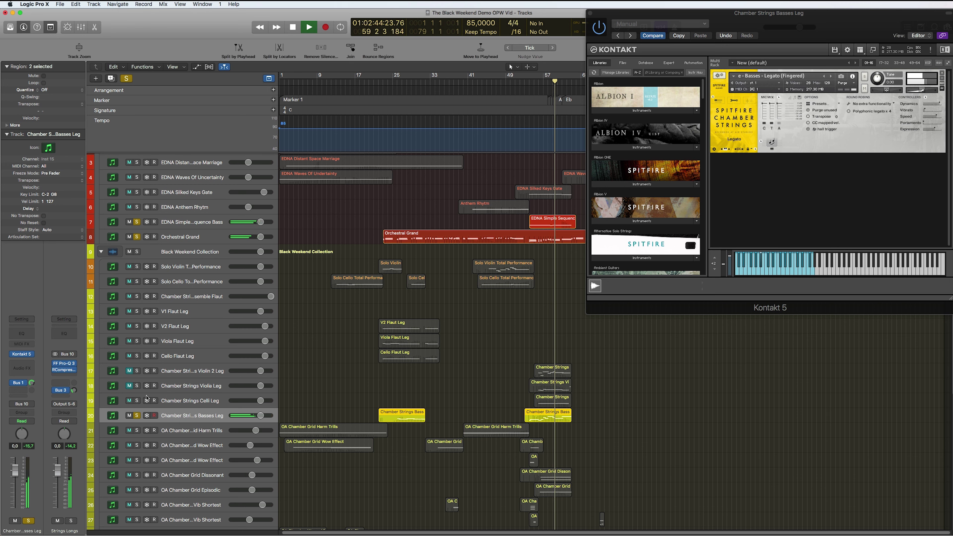
click(138, 401)
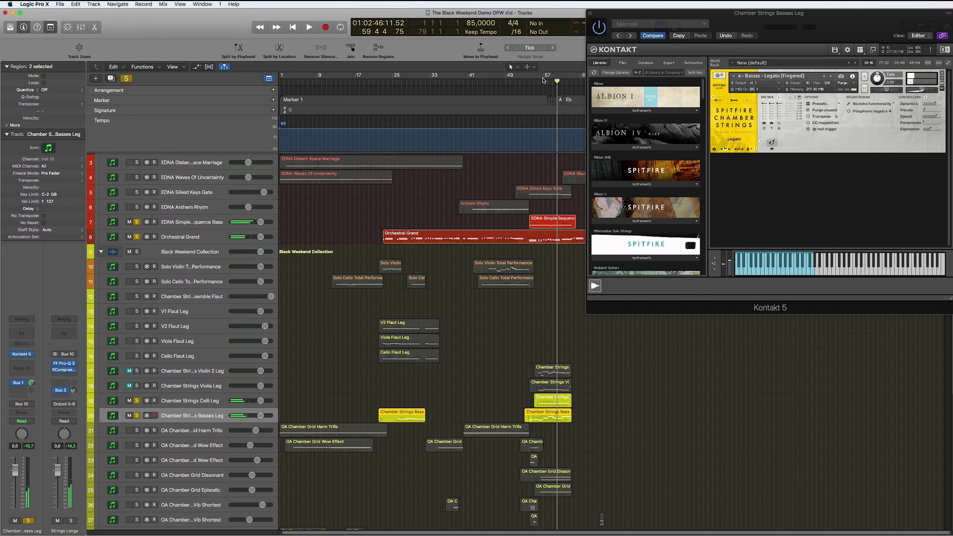
key(space)
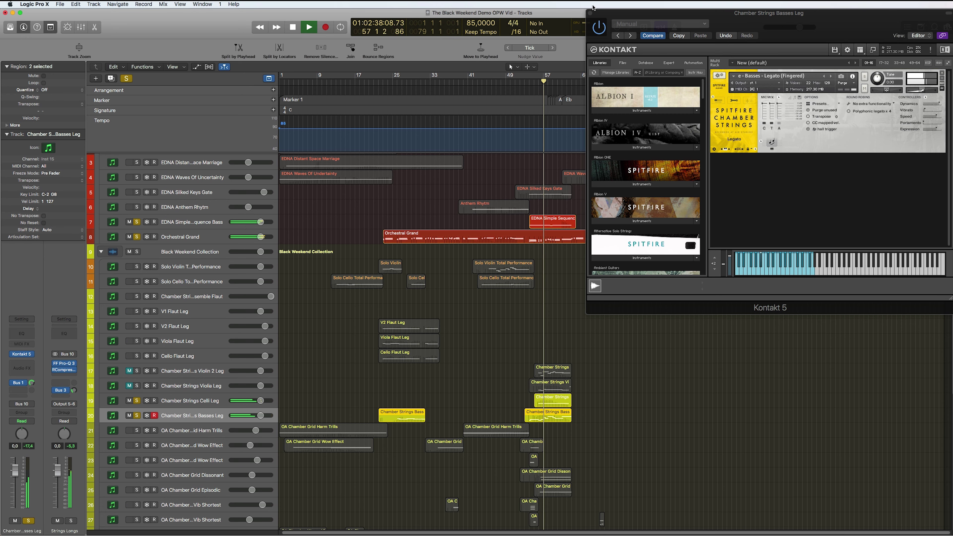
Step: Close the Kontakt window, then also solo OA Chamber Grid Dissonant and OA Chamber Grid Episodic and play from bar 57
click(589, 14)
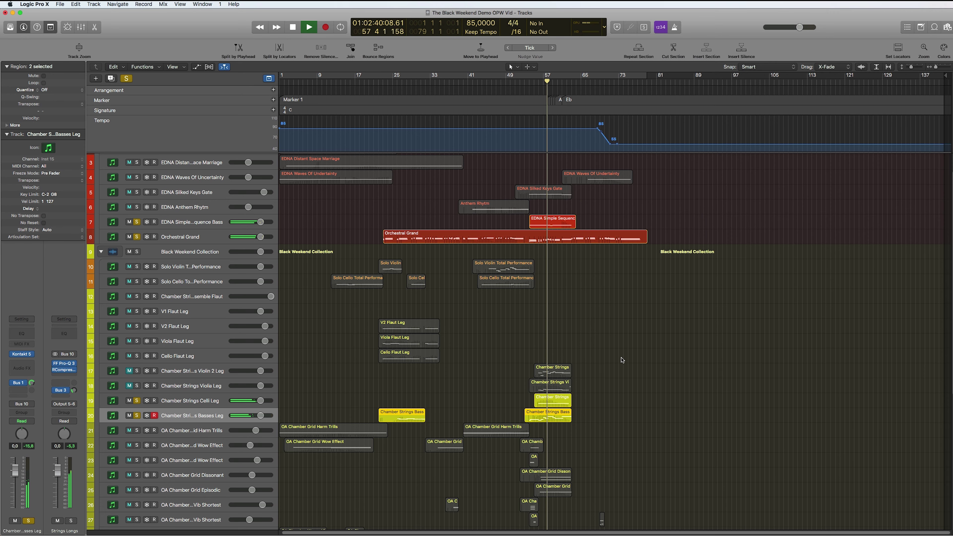
scroll(619, 355, down, 5)
scroll(584, 352, down, 6)
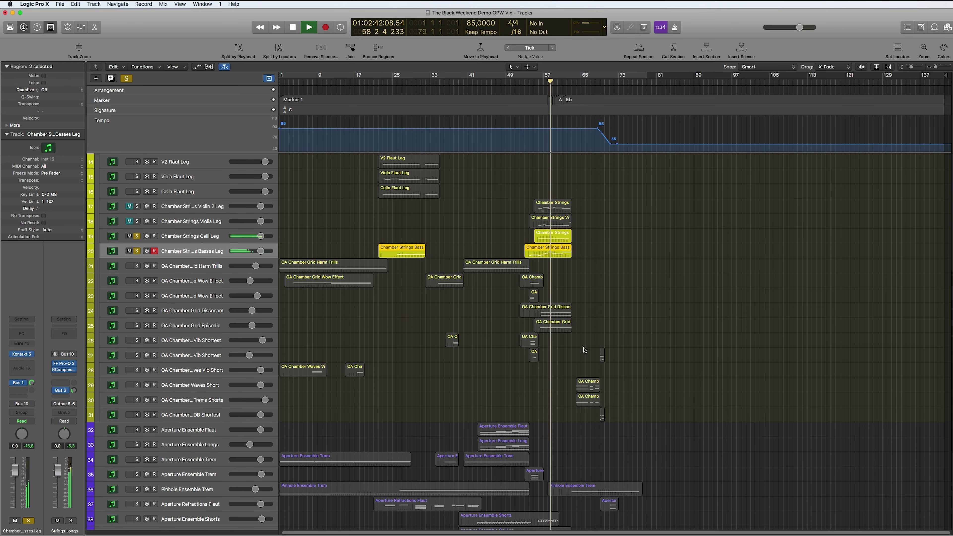
scroll(584, 354, down, 1)
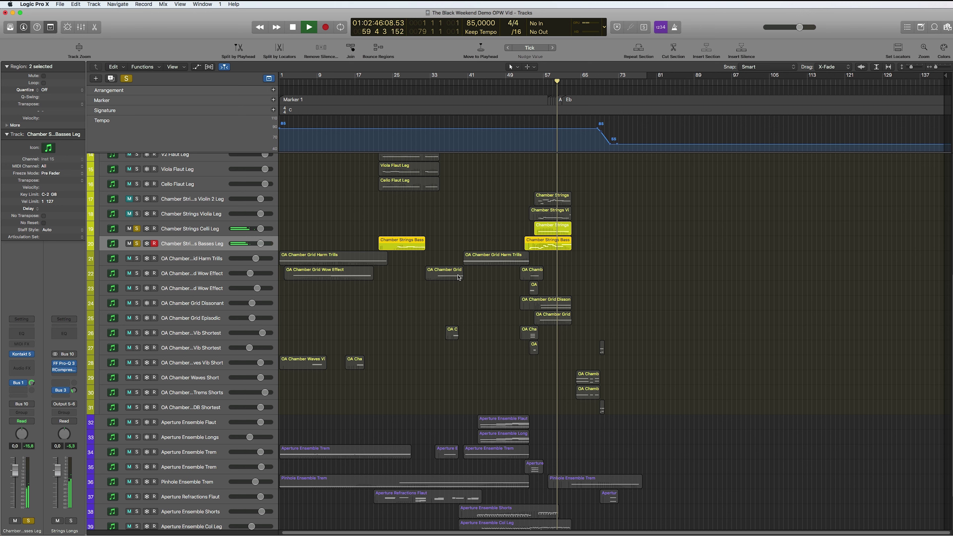
key(space)
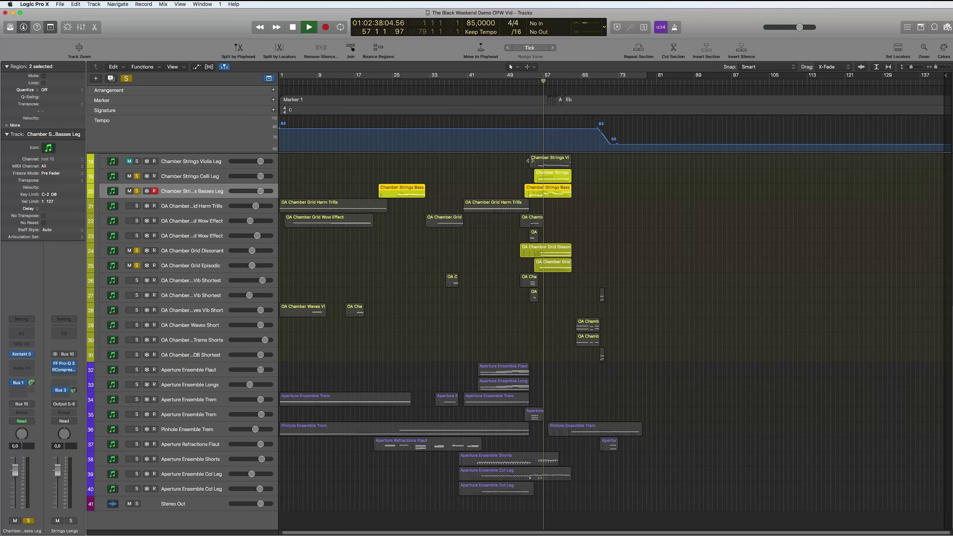
scroll(525, 195, up, 3)
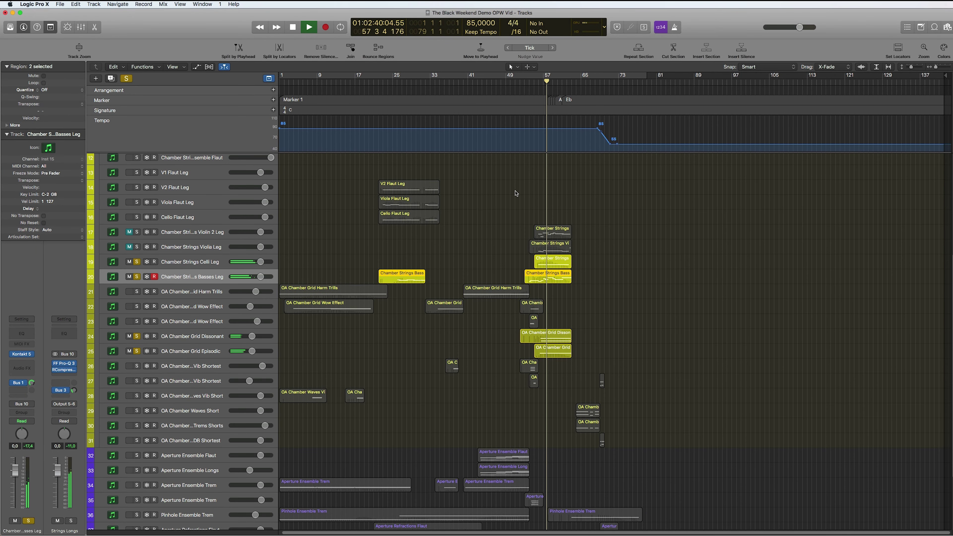
Step: Add EDNA Silked Keys Gate and the upper Aperture Ensemble Col Leg track to the solo during playback
scroll(515, 193, up, 5)
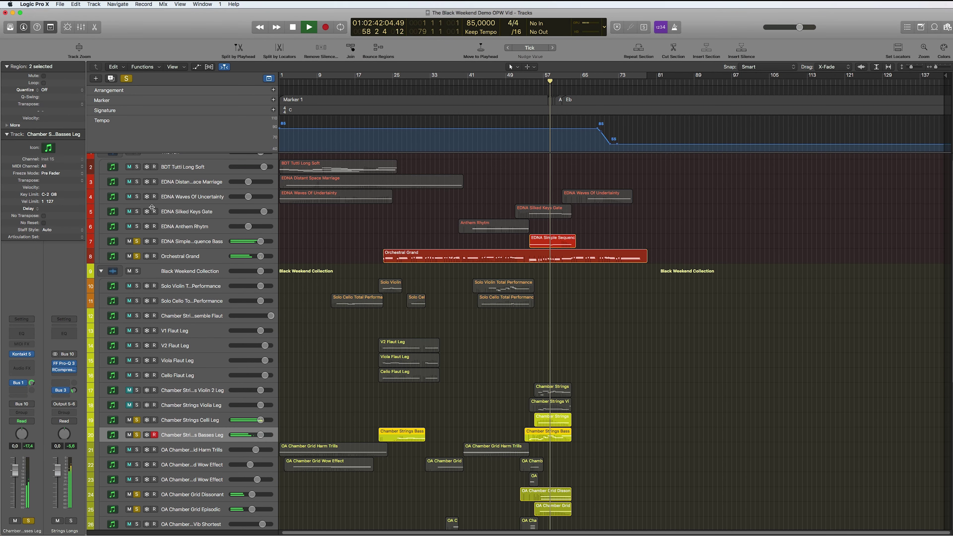
click(137, 212)
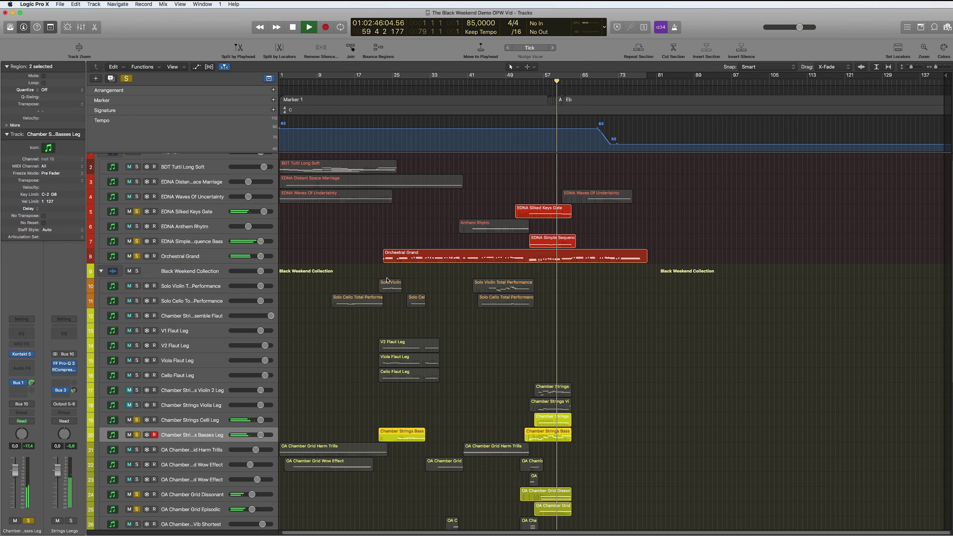
scroll(387, 280, down, 8)
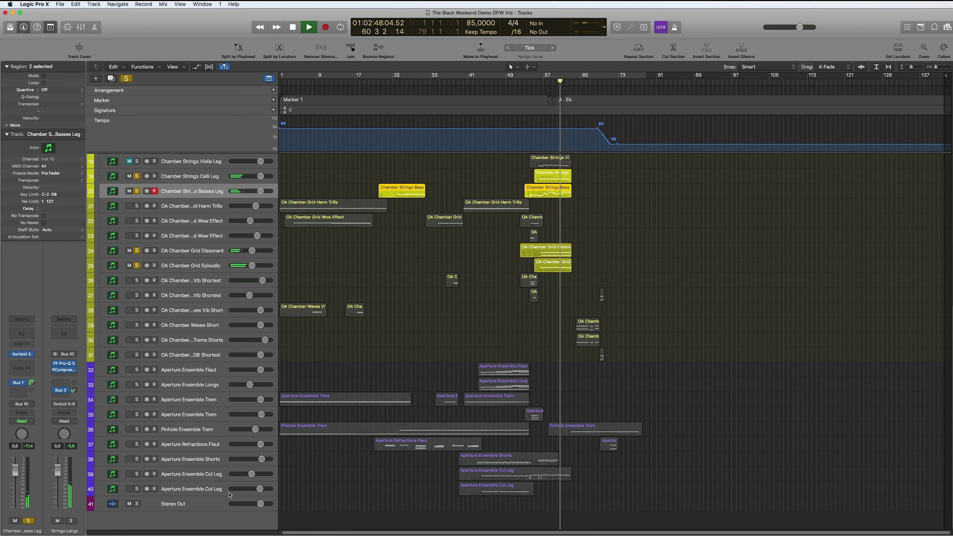
click(139, 476)
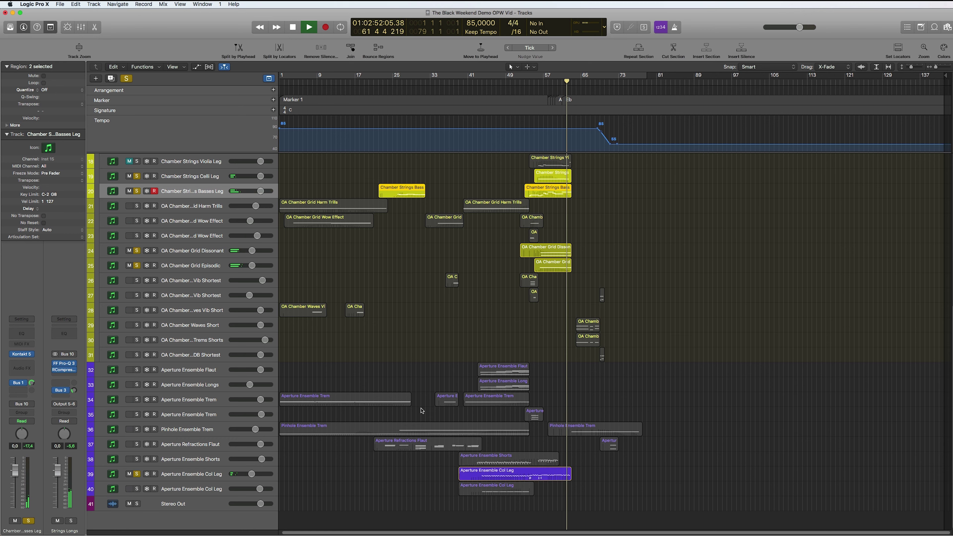
Step: Open the soloed Aperture Ensemble Col Leg track's Kontakt instrument, play from about bar 59, and close it with all solos cleared
click(120, 474)
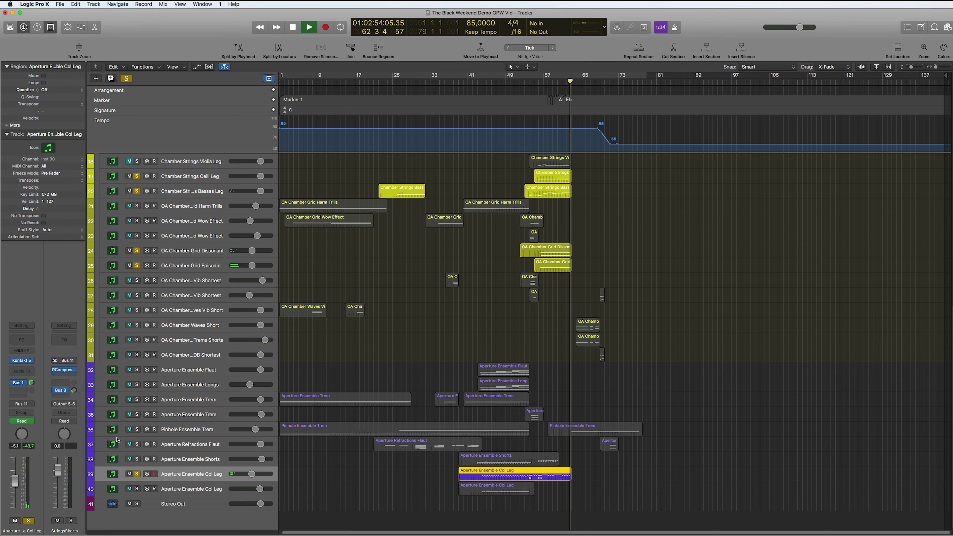
click(22, 360)
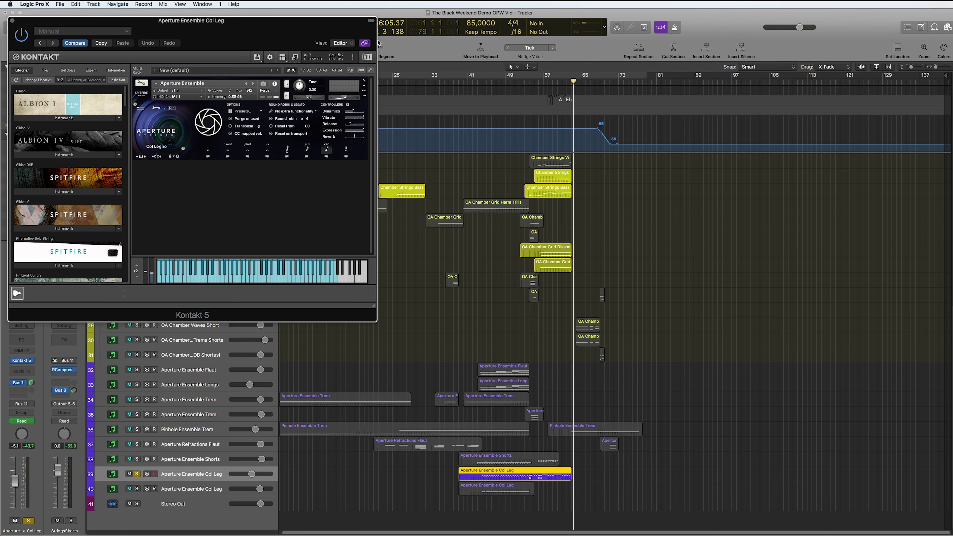
drag(249, 29, 821, 23)
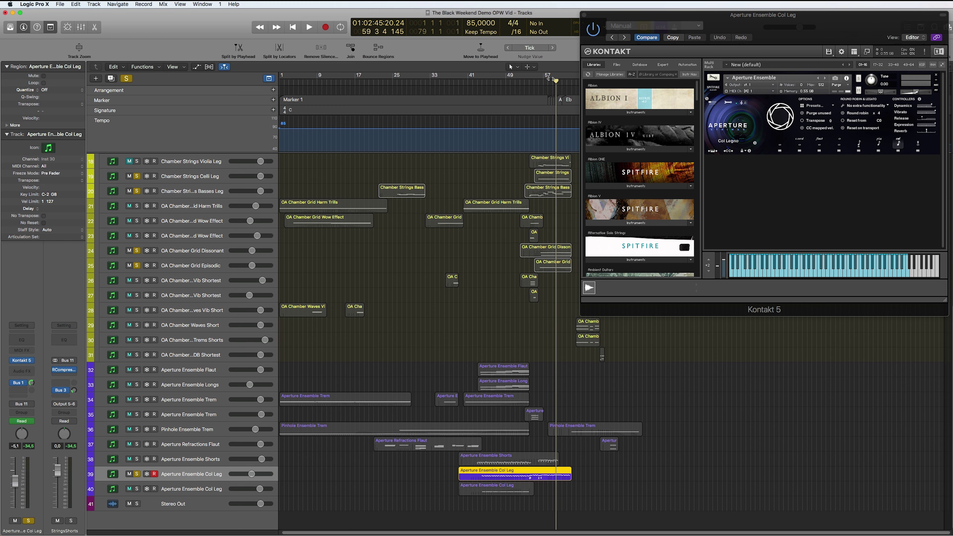
key(space)
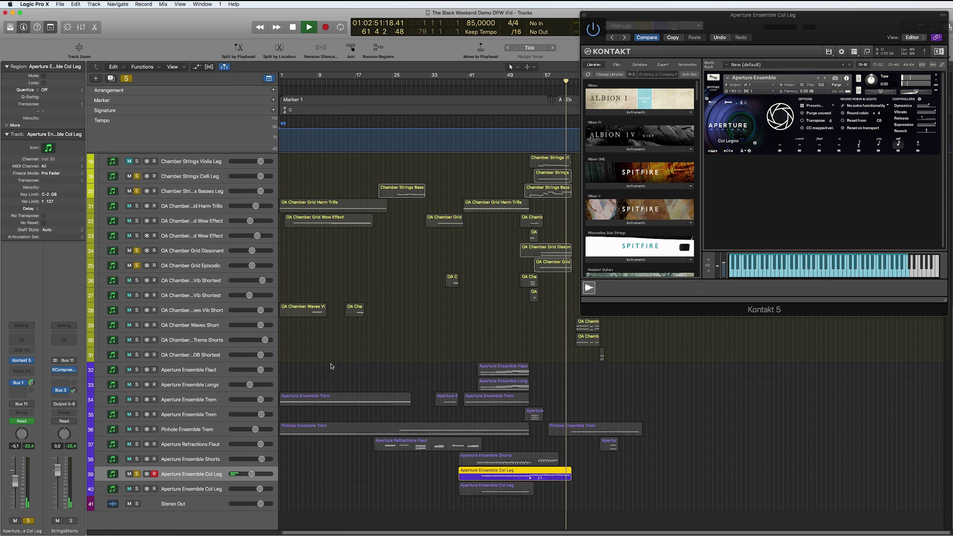
key(space)
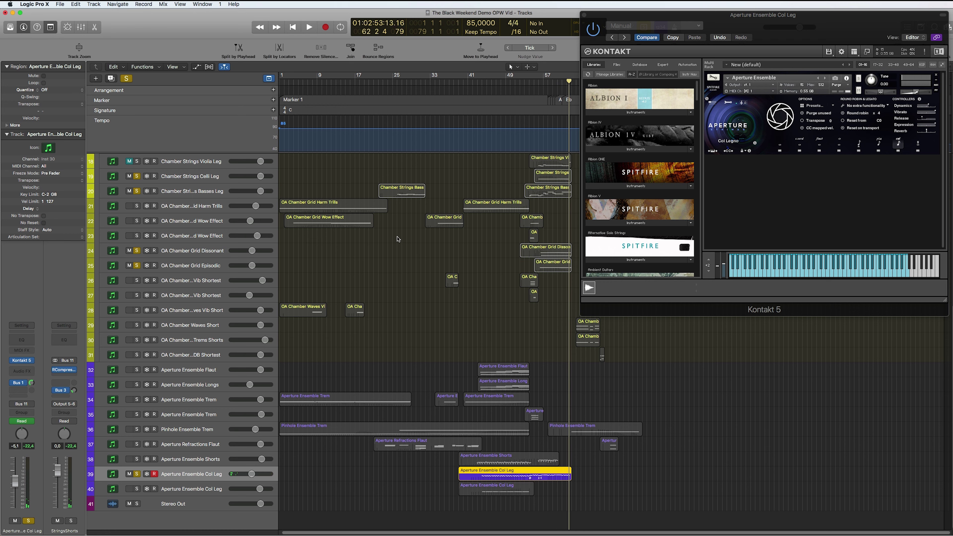
key(super+w)
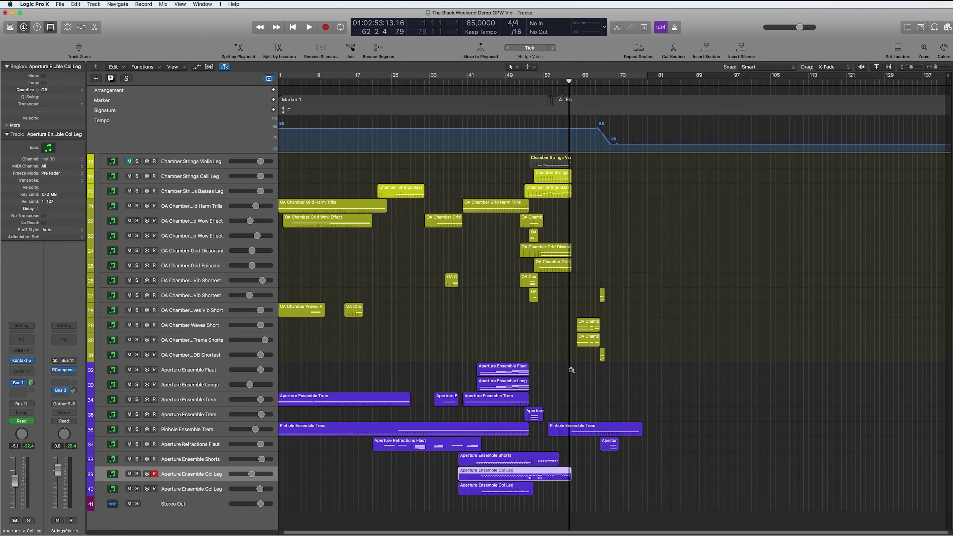
Step: Play the full arrangement from about bar 62 and select the Pinhole Ensemble Trem track
scroll(478, 251, up, 10)
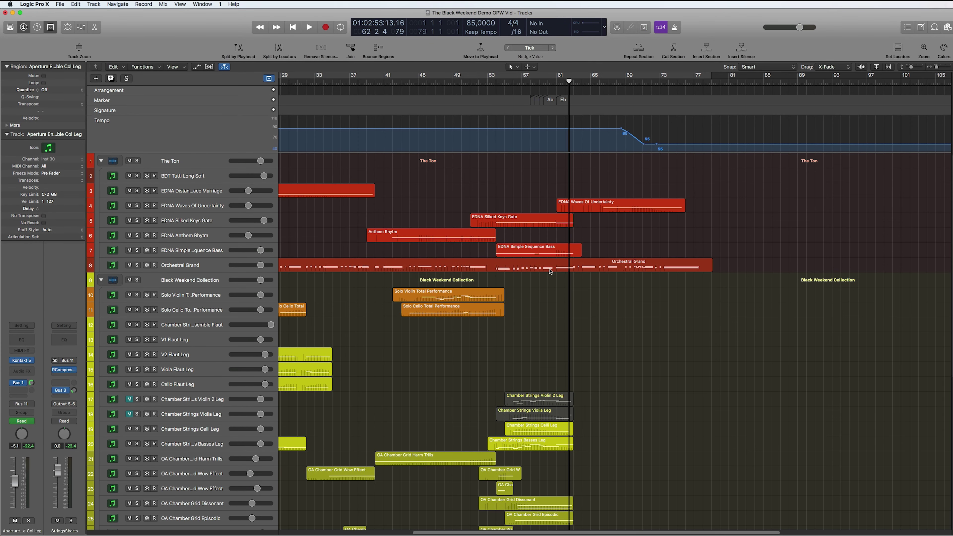
scroll(414, 186, left, 10)
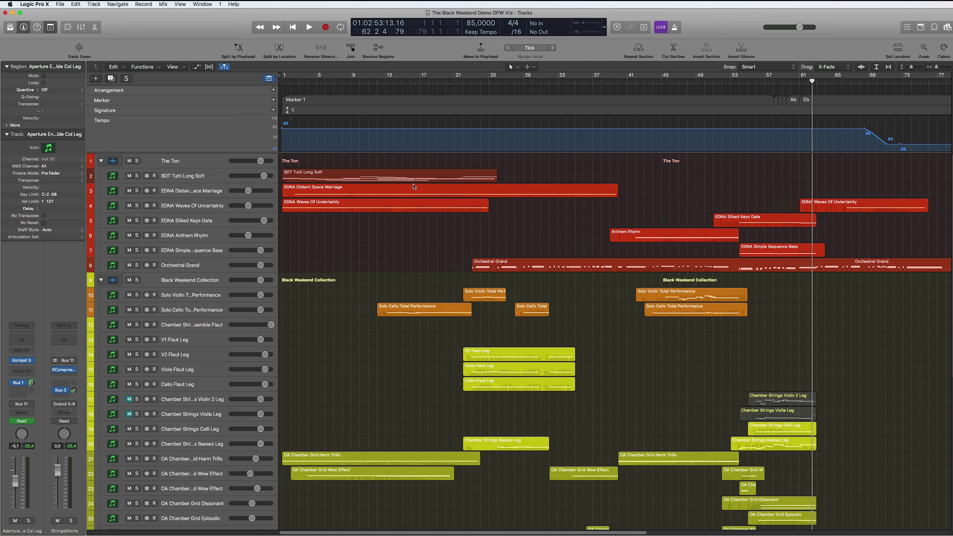
scroll(584, 234, right, 7)
key(space)
scroll(624, 302, down, 10)
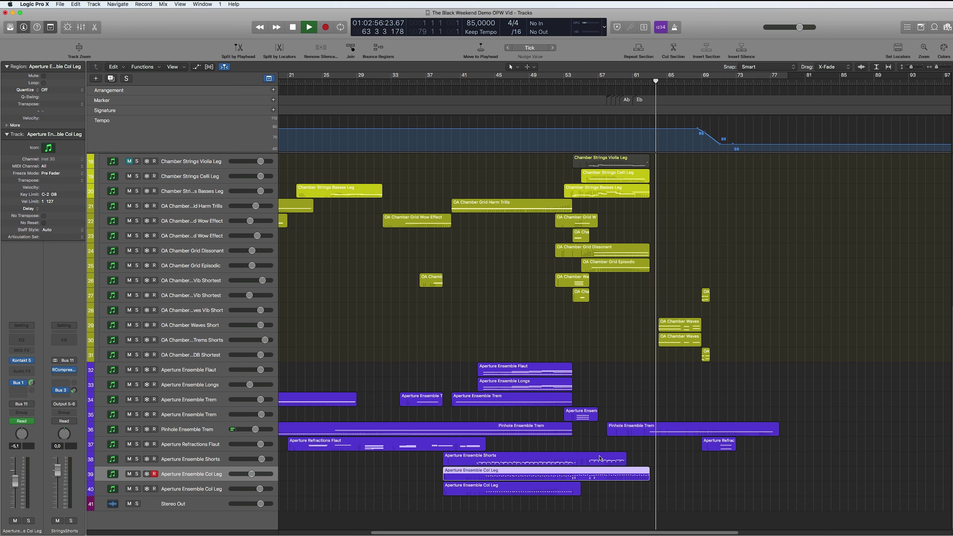
click(124, 428)
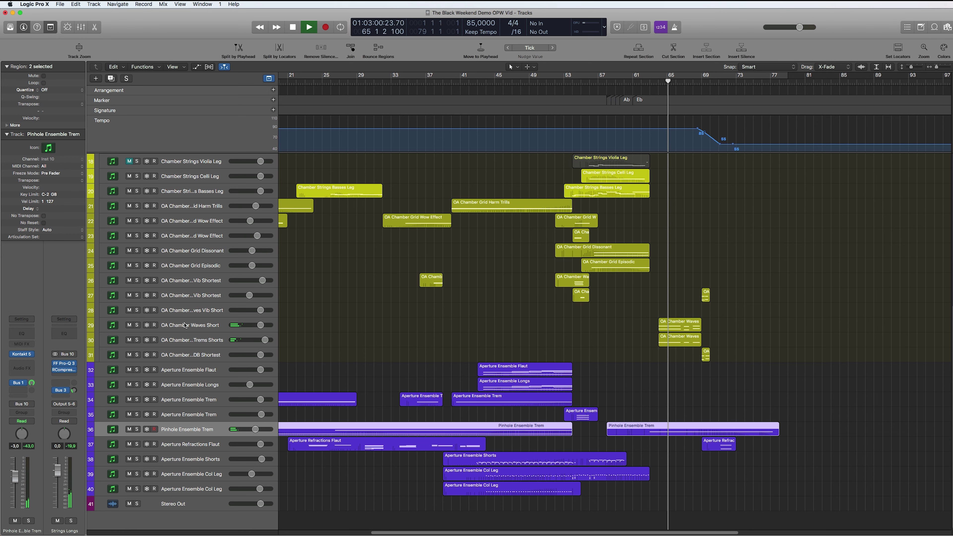
Step: Open the OA Chamber Waves Short track's Kontakt instrument and select both OA Chamber Waves regions around bar 65
click(165, 330)
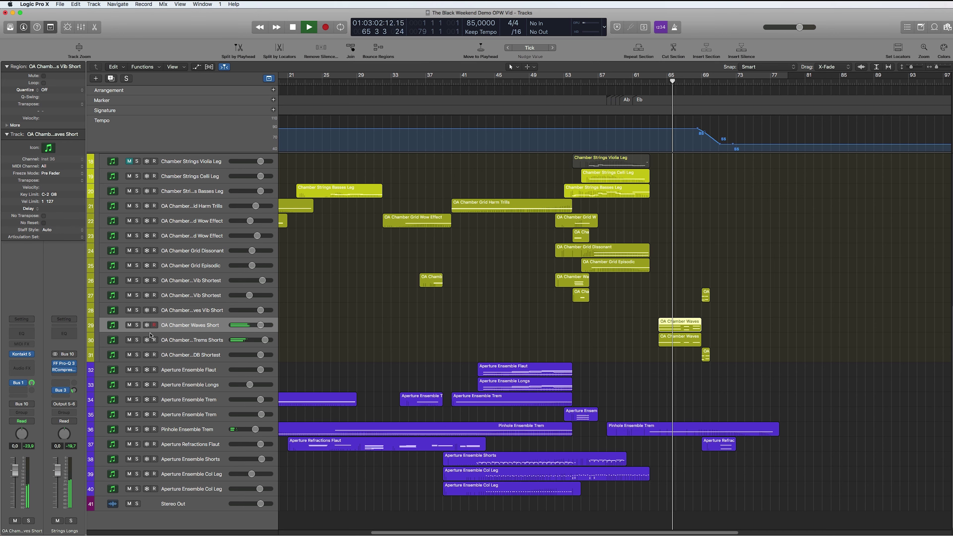
click(22, 354)
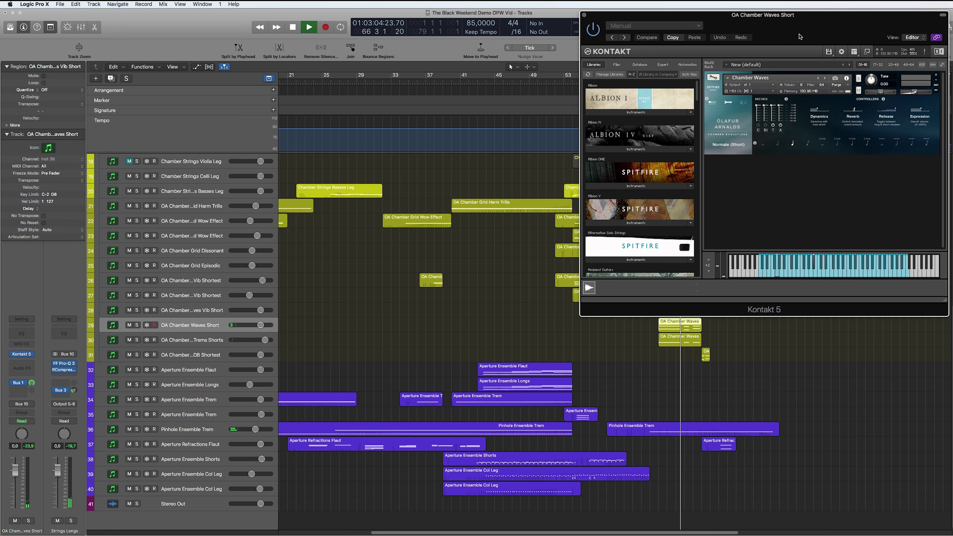
drag(765, 15, 770, 14)
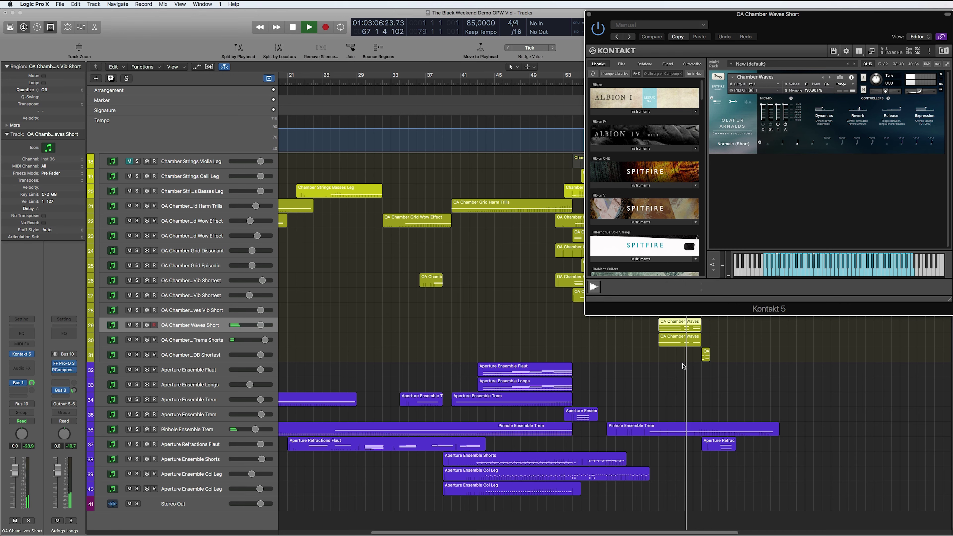
drag(687, 365, 686, 329)
click(686, 329)
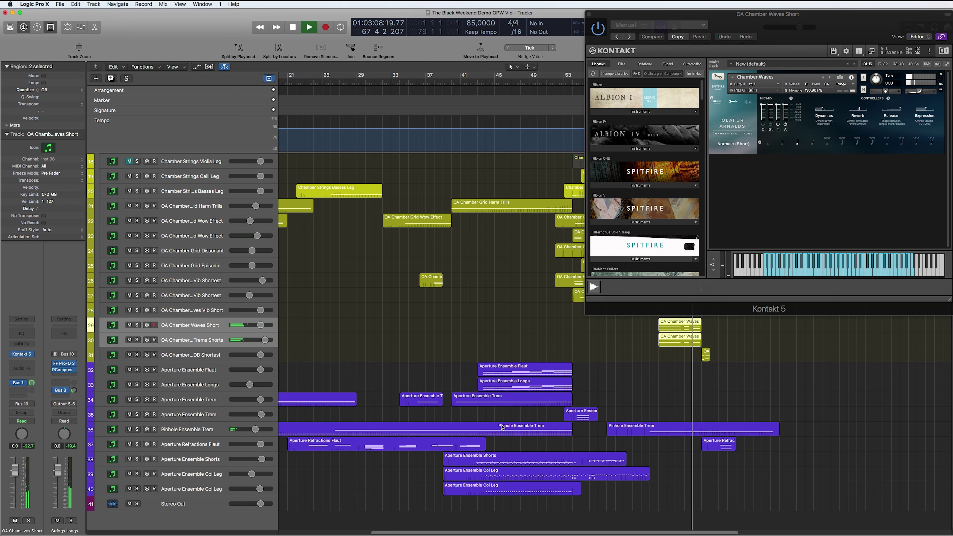
Step: Examine the selected OA Chamber Waves notes in the Piano Roll, and close both the editor and the Kontakt window
key(p)
scroll(407, 431, left, 3)
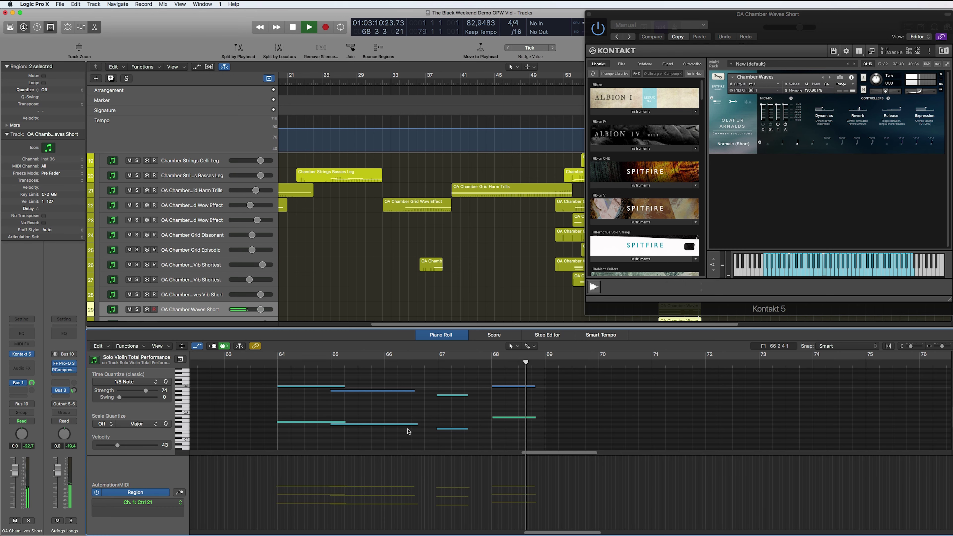
key(p)
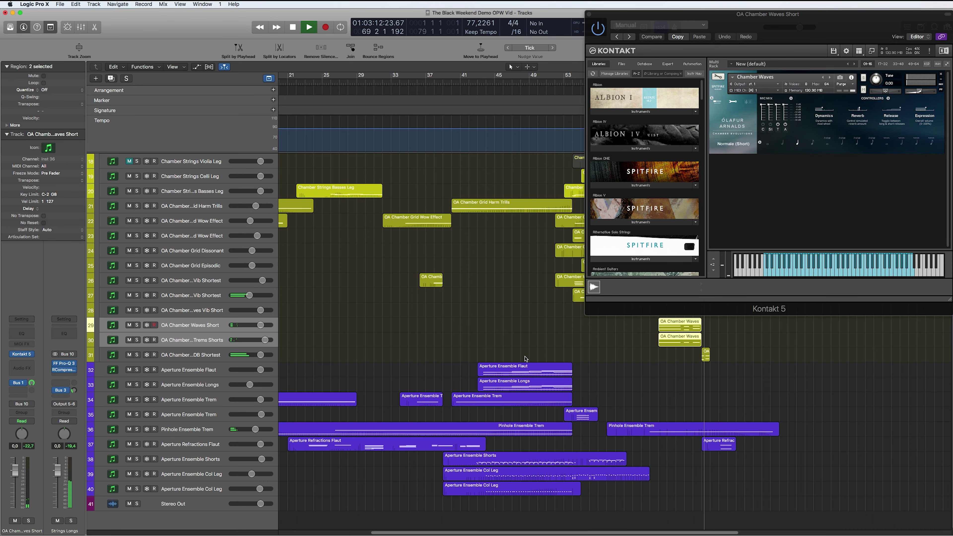
key(v)
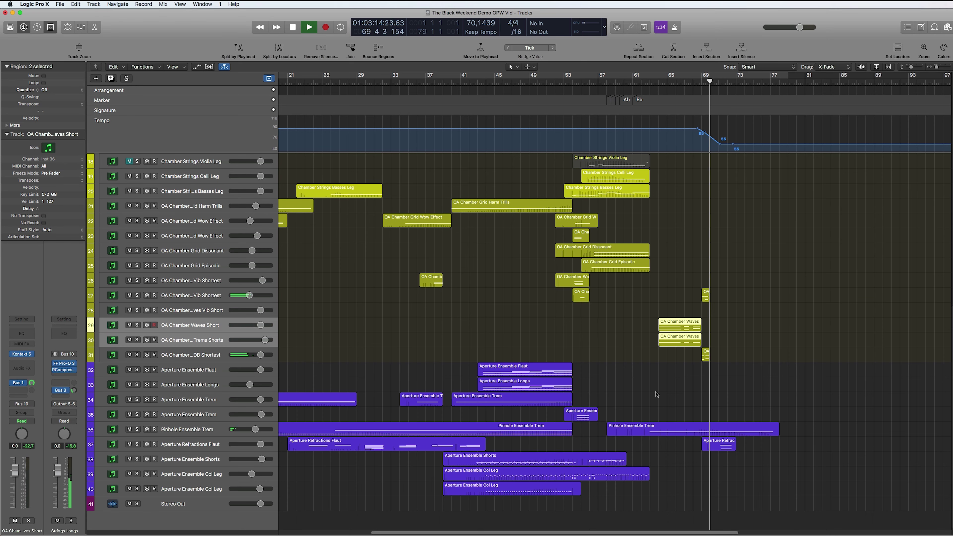
Step: Select the Aperture Refractions Flaut track and inspect its notes and modulation in the Piano Roll
scroll(664, 387, up, 5)
scroll(665, 372, up, 3)
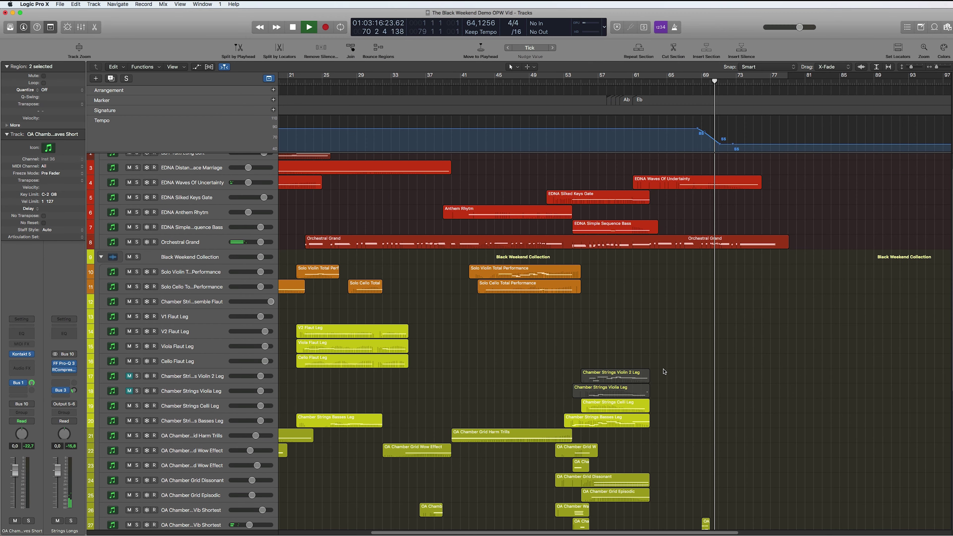
scroll(664, 372, down, 7)
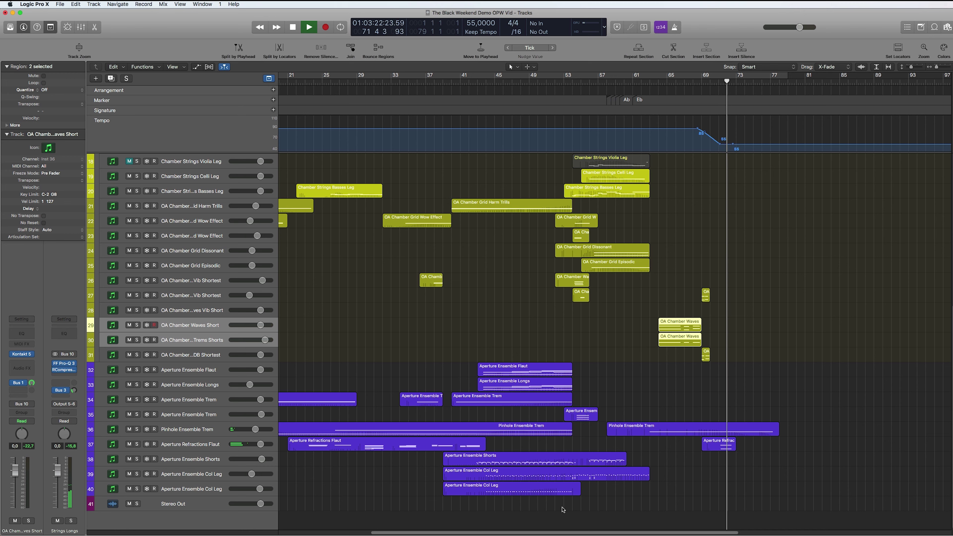
click(194, 444)
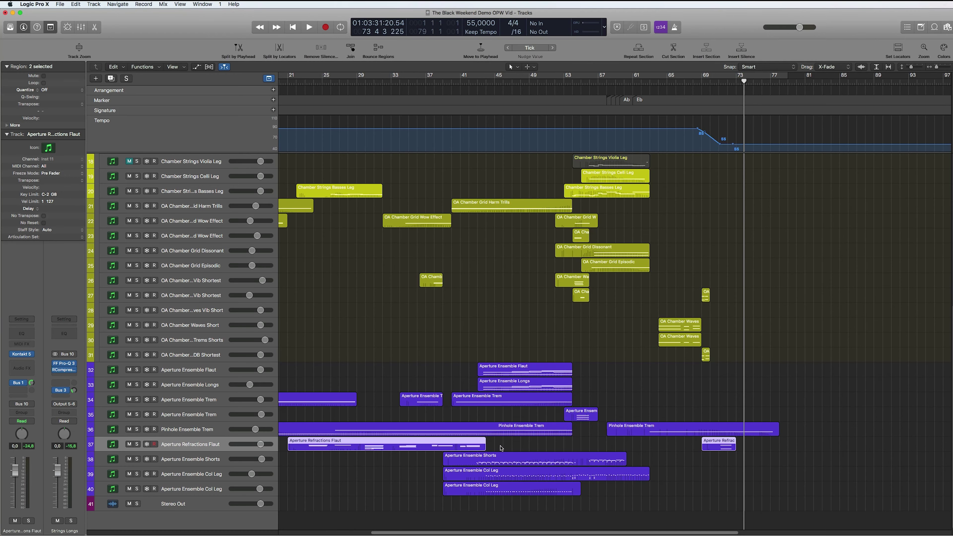
key(e)
click(180, 493)
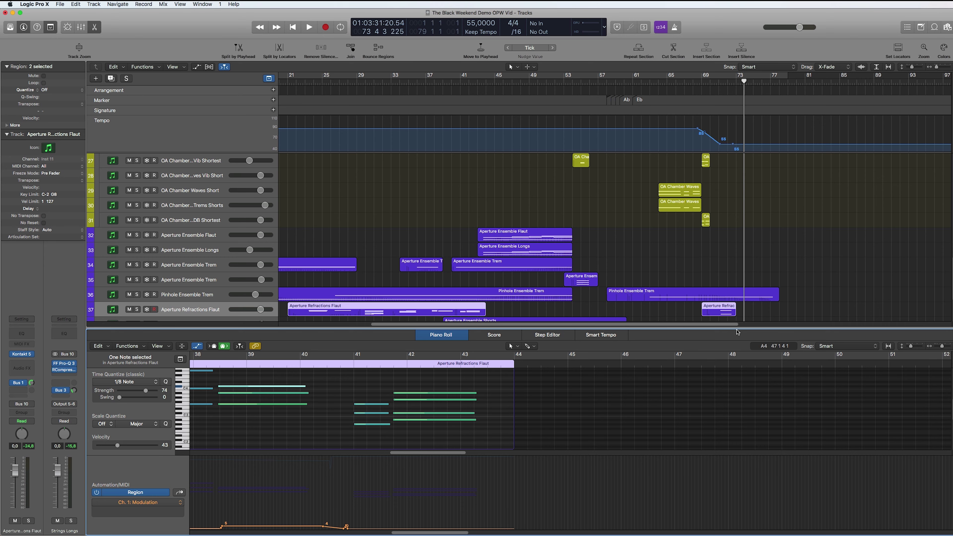
key(e)
Step: Open the Orchestral Grand track's Kontakt instrument, inspect its Tape patch, and close the window
scroll(696, 325, up, 10)
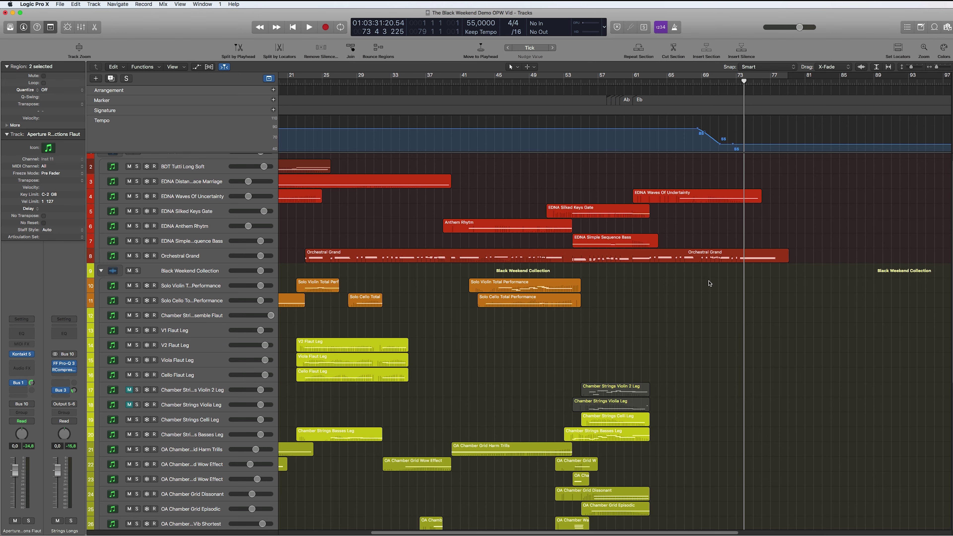
click(723, 262)
mouse_move(24, 348)
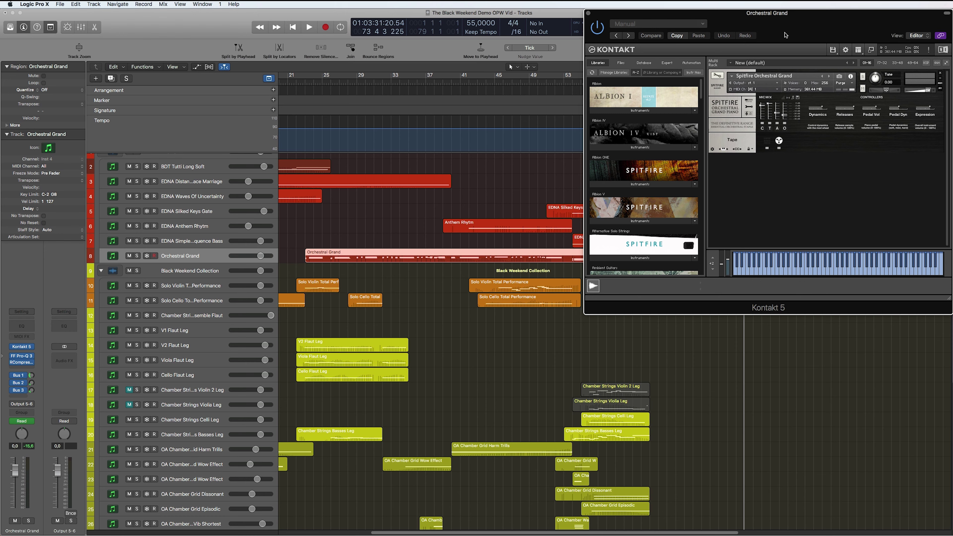
click(779, 141)
click(779, 141)
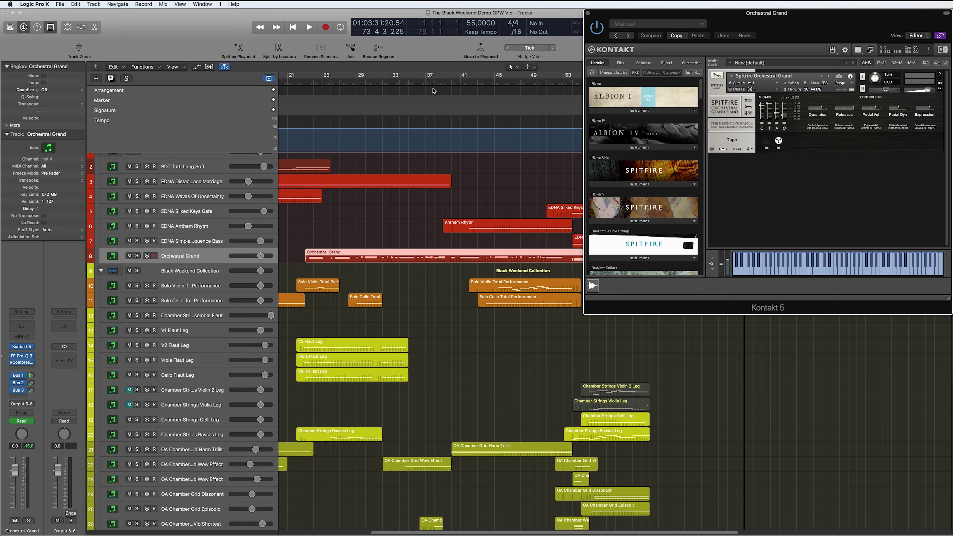
click(587, 14)
Step: Inspect the Orchestral Grand's Bus 1 Hall and Bus 3 Plate sends, and open the Plate bus's effect plug-in
click(29, 376)
click(25, 391)
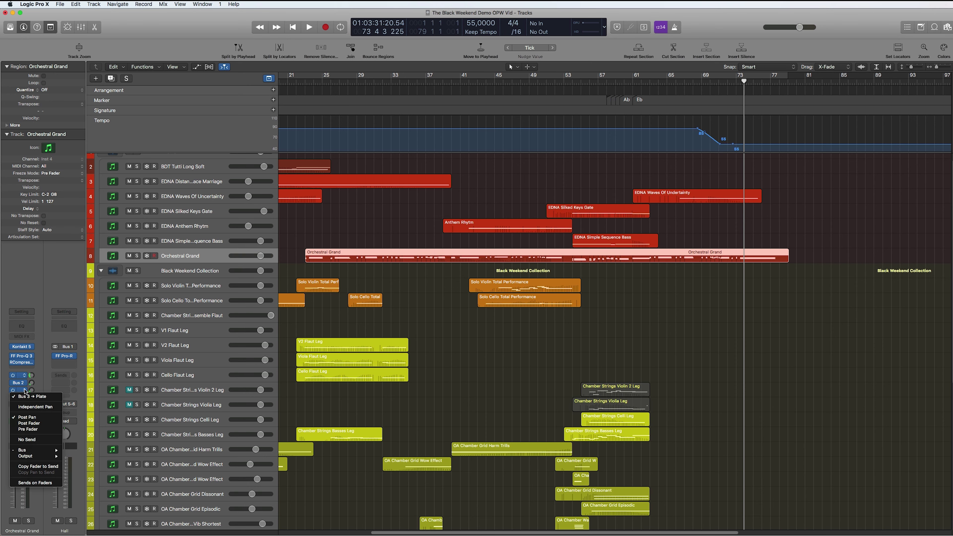
click(67, 357)
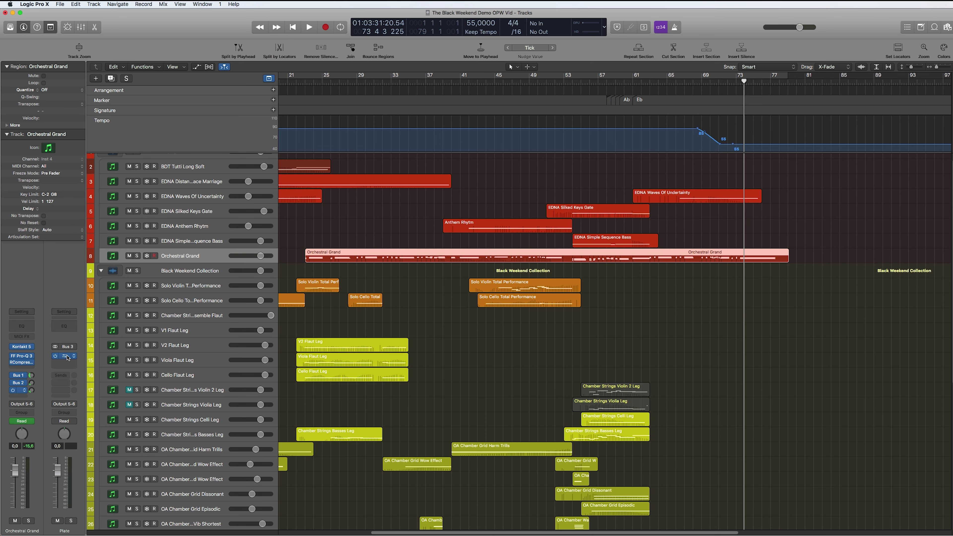
click(67, 358)
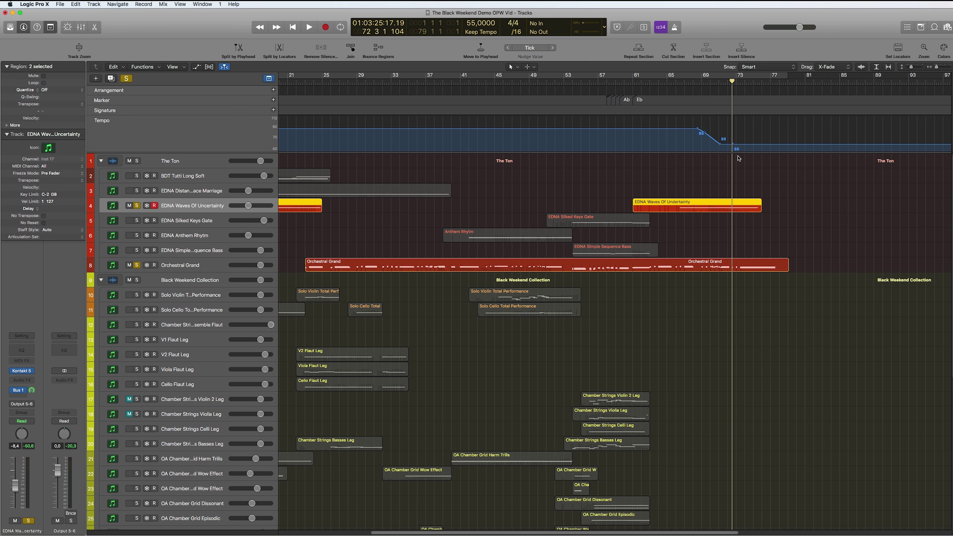